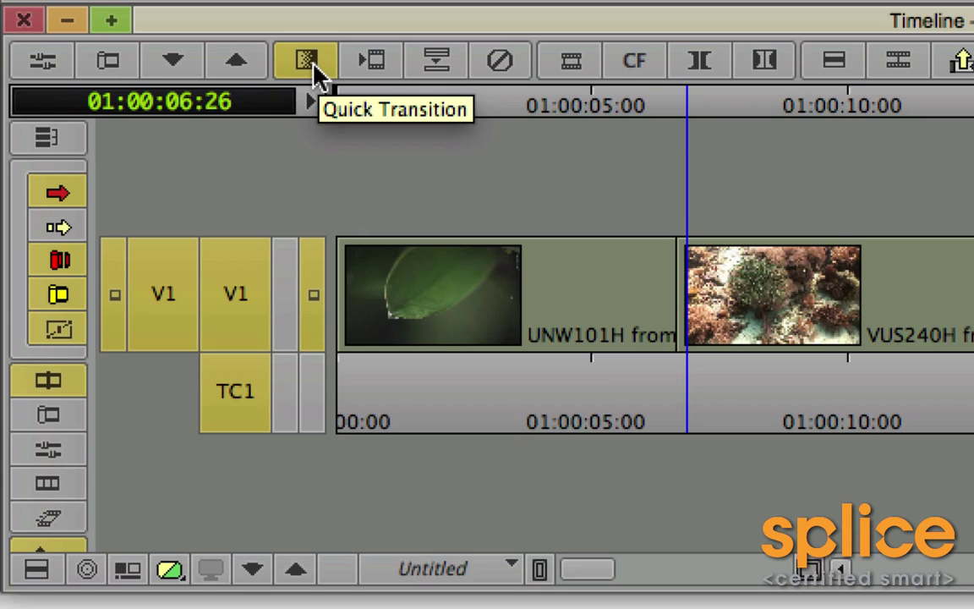
# Step: Choose Film Dissolve as the Quick Transition effect, keeping 30 frames centered on the cut
pyautogui.click(313, 66)
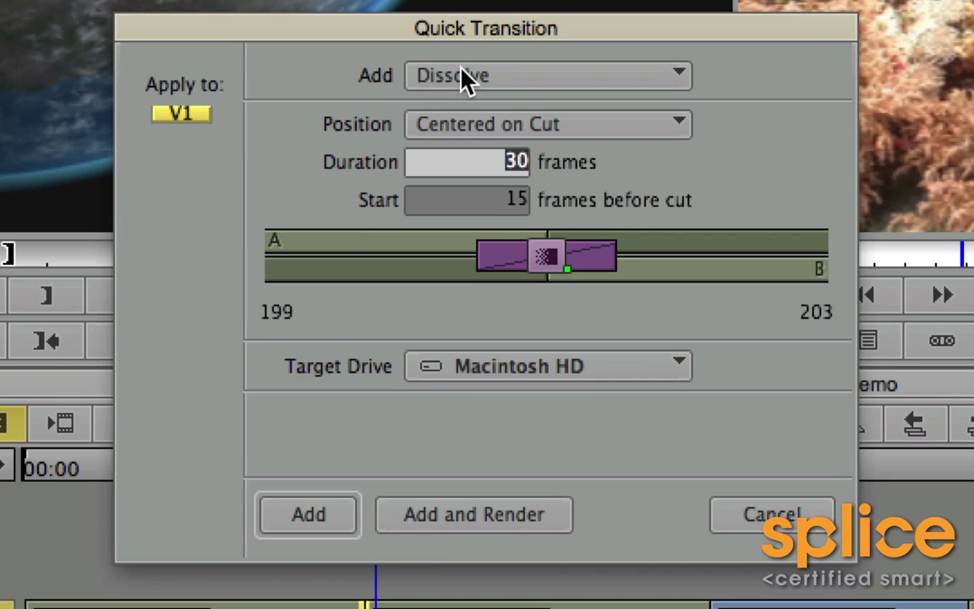
pyautogui.click(572, 78)
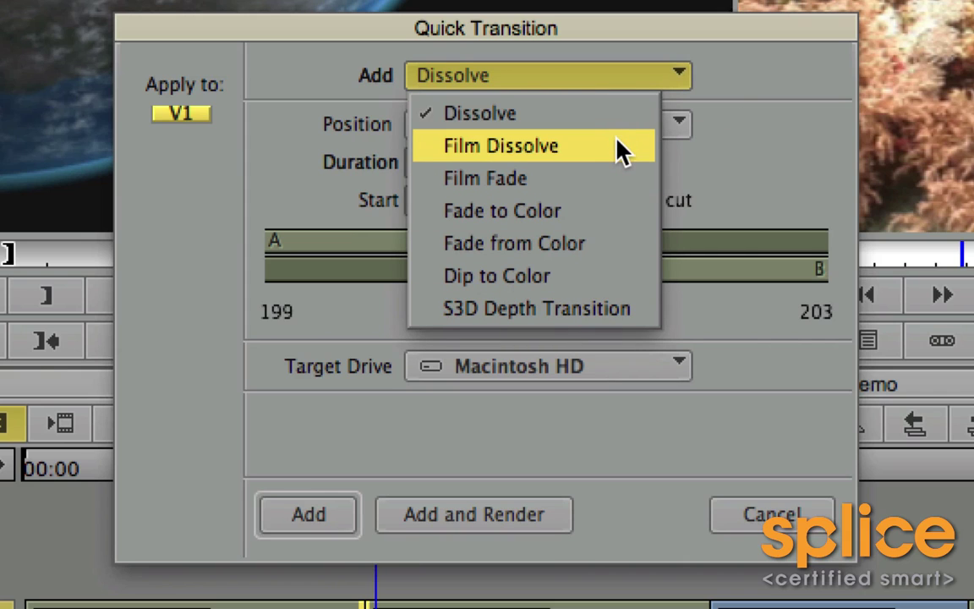
pyautogui.click(621, 150)
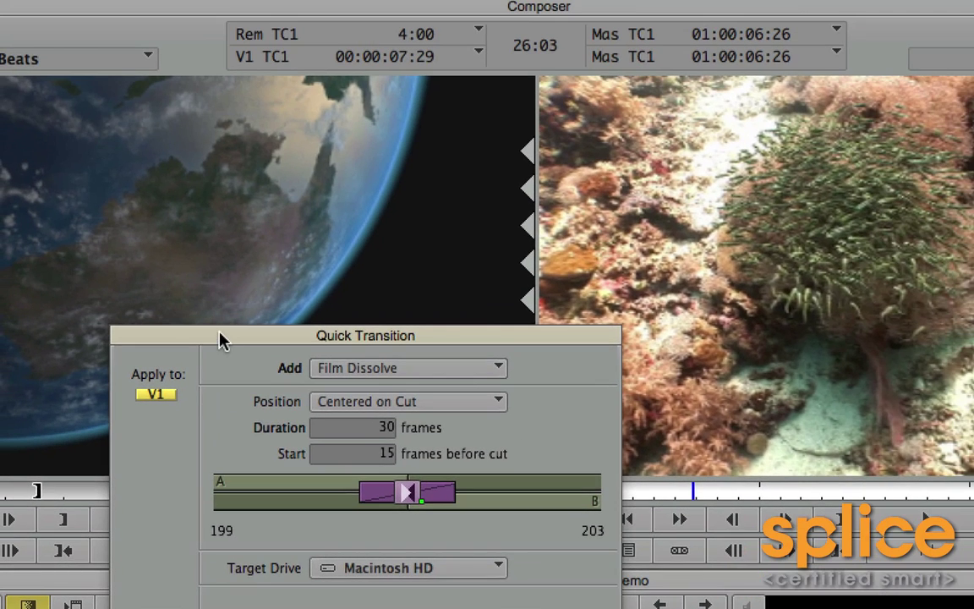
pyautogui.moveTo(220, 337); pyautogui.dragTo(657, 302)
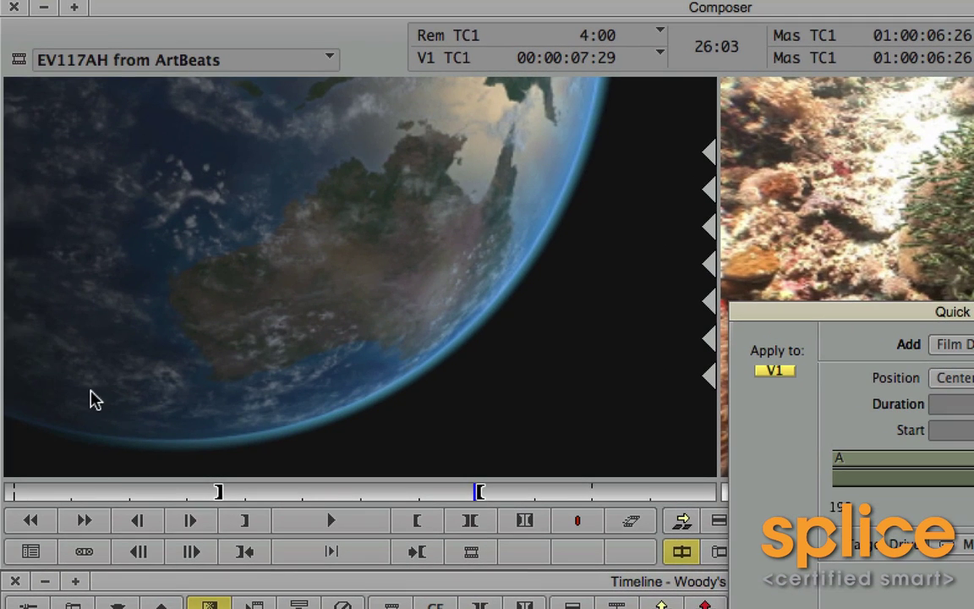
pyautogui.click(20, 519)
pyautogui.moveTo(909, 307); pyautogui.dragTo(616, 321)
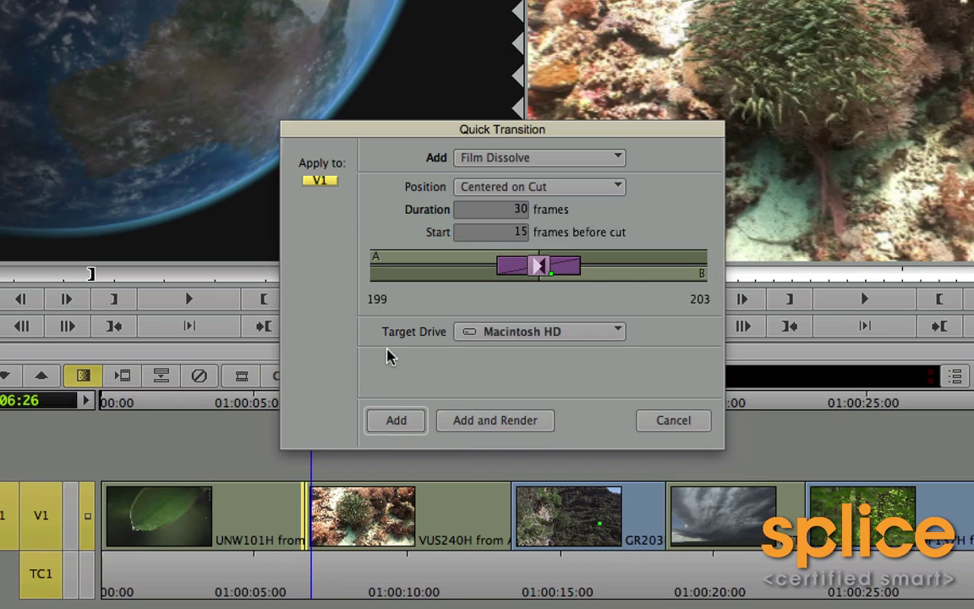
# Step: Add the Film Dissolve at the leaf-to-coral cut, play it back, and return to 01:00:06:25
pyautogui.press('Return')
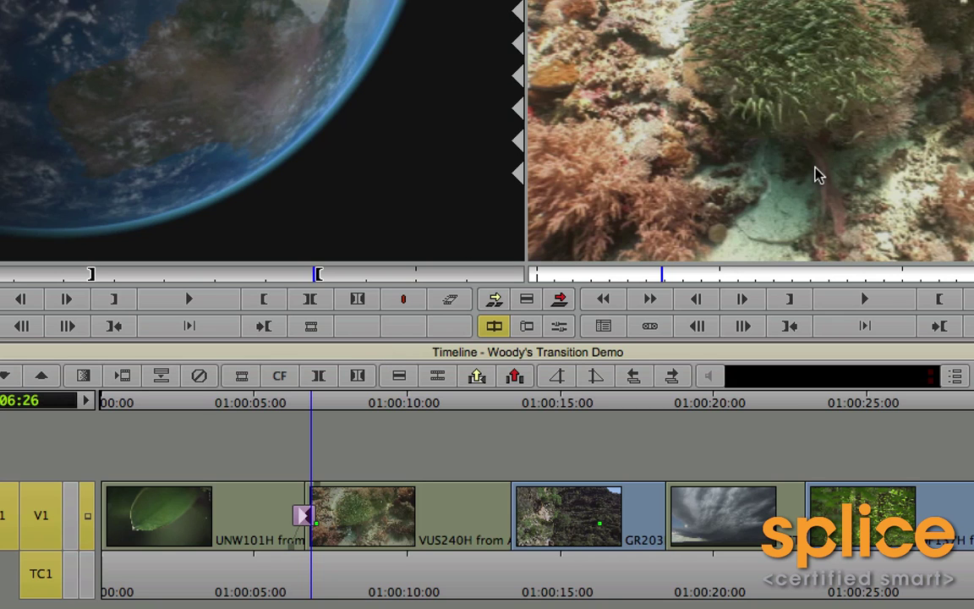
pyautogui.click(262, 582)
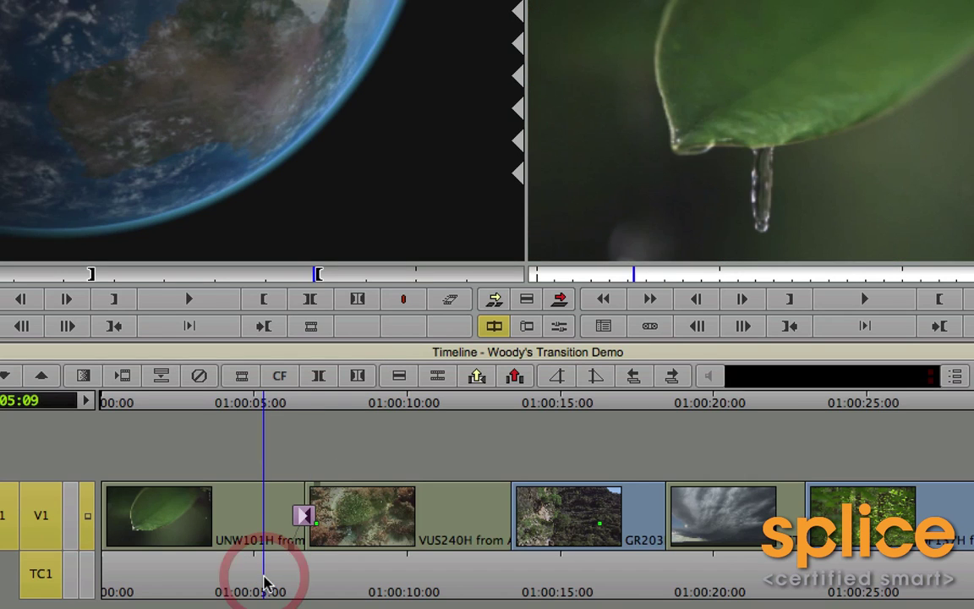
pyautogui.press('space')
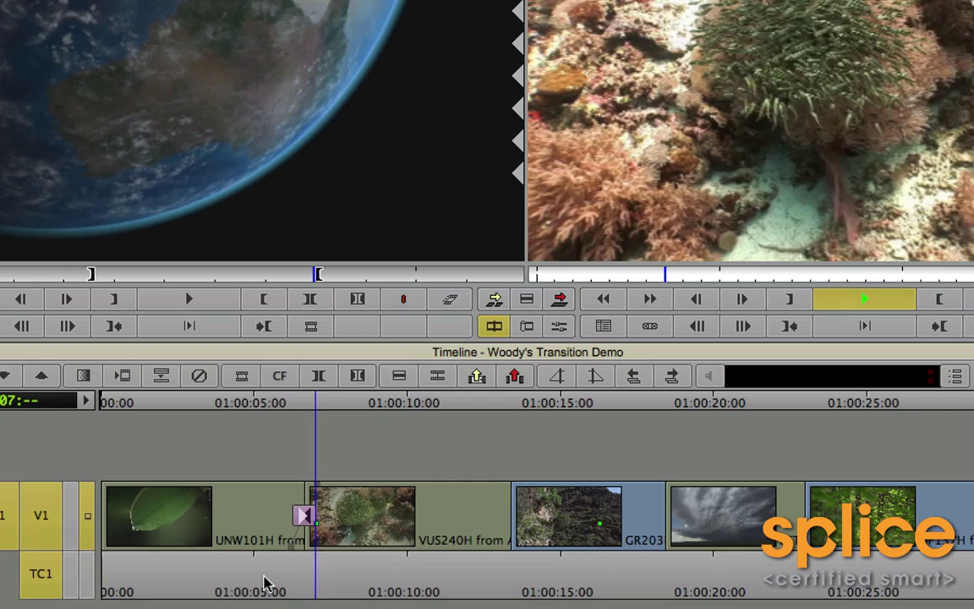
pyautogui.press('space')
pyautogui.moveTo(292, 576); pyautogui.dragTo(310, 580)
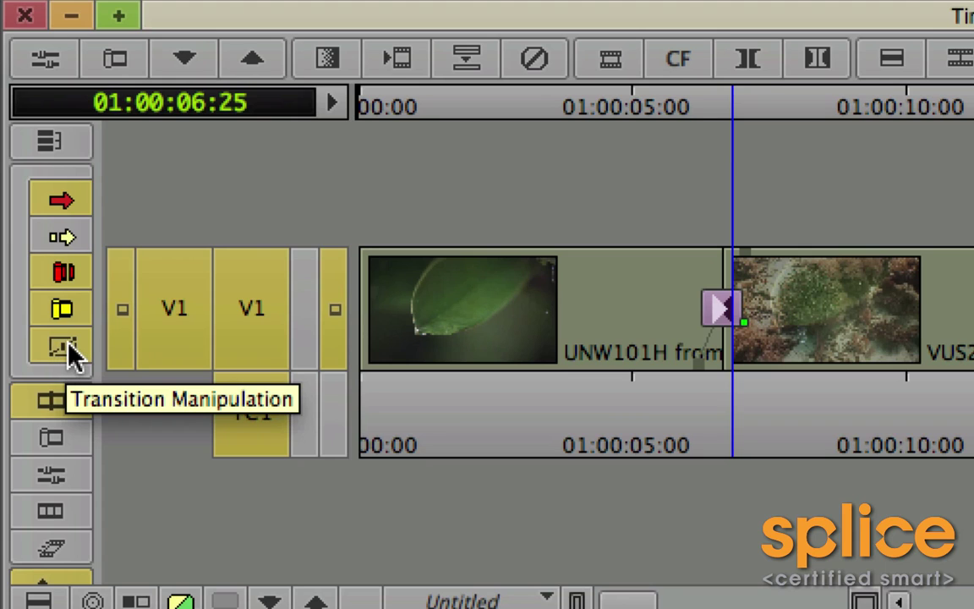
# Step: Enable Transition Manipulation and drag the leaf-to-coral dissolve slightly later, then exit trim mode
pyautogui.click(67, 354)
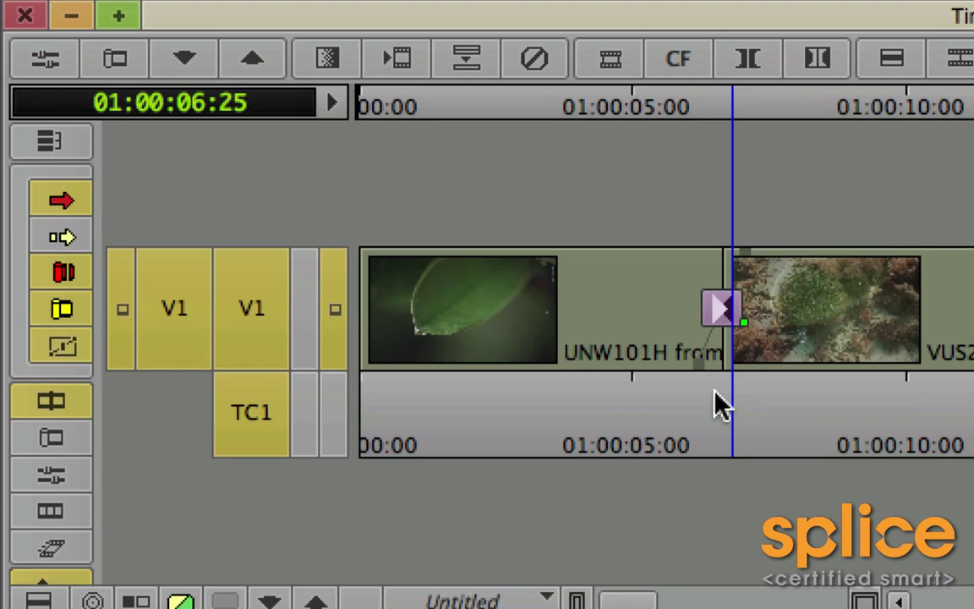
pyautogui.click(747, 252)
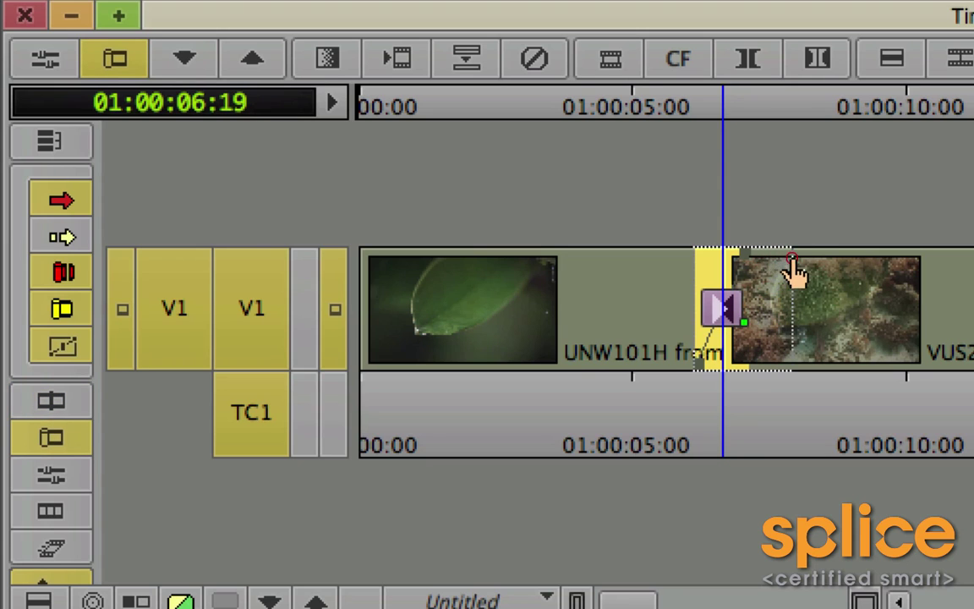
pyautogui.moveTo(793, 266); pyautogui.dragTo(665, 369)
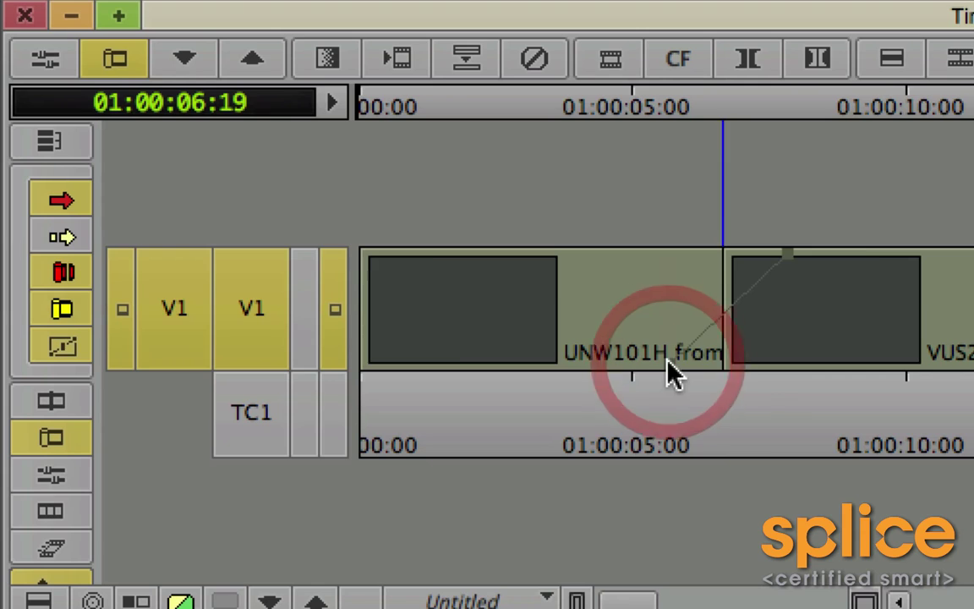
pyautogui.click(772, 416)
pyautogui.click(738, 418)
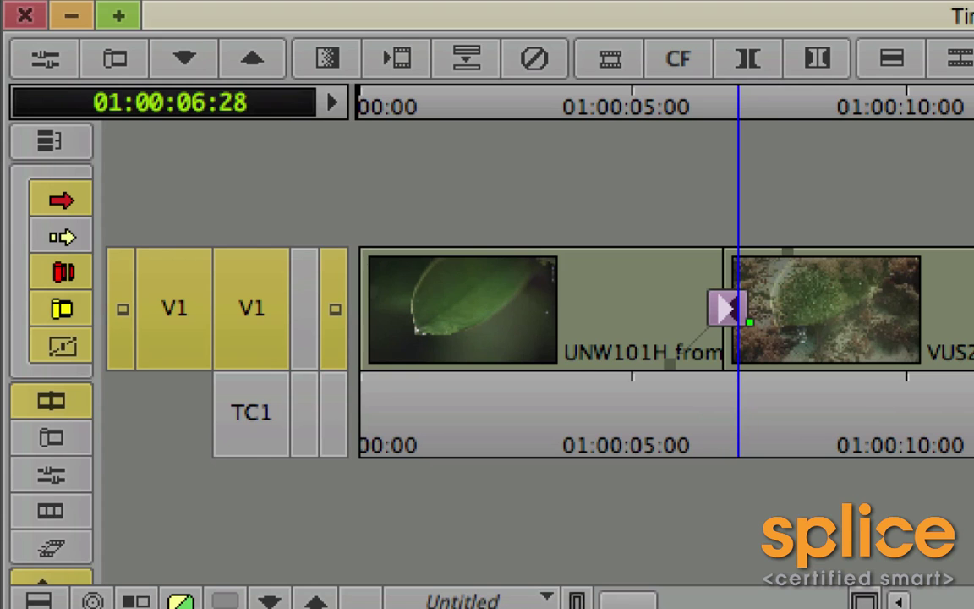
pyautogui.press('End')
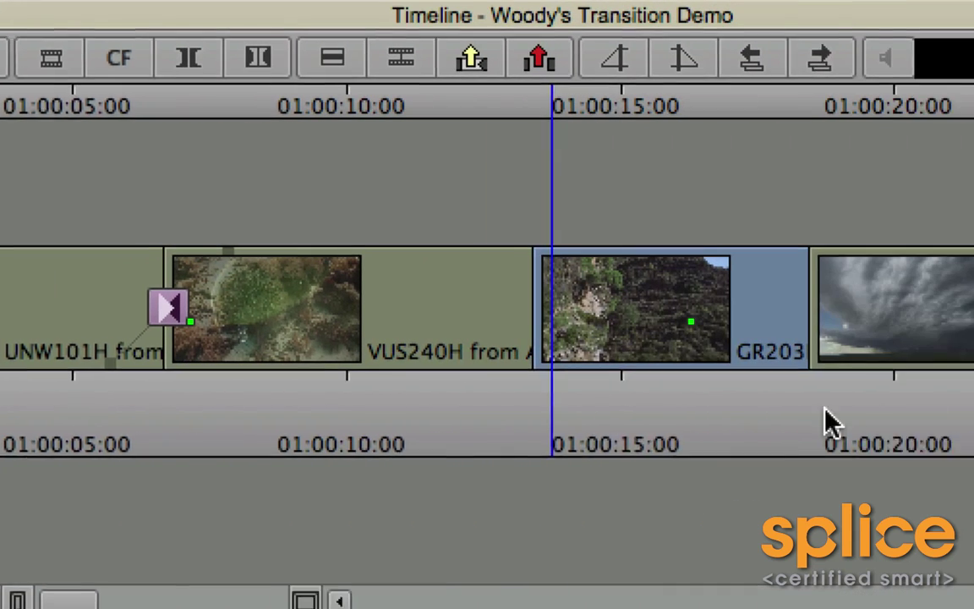
# Step: Park the playhead near the end of GR203 and check transition settings without adding anything
pyautogui.click(665, 412)
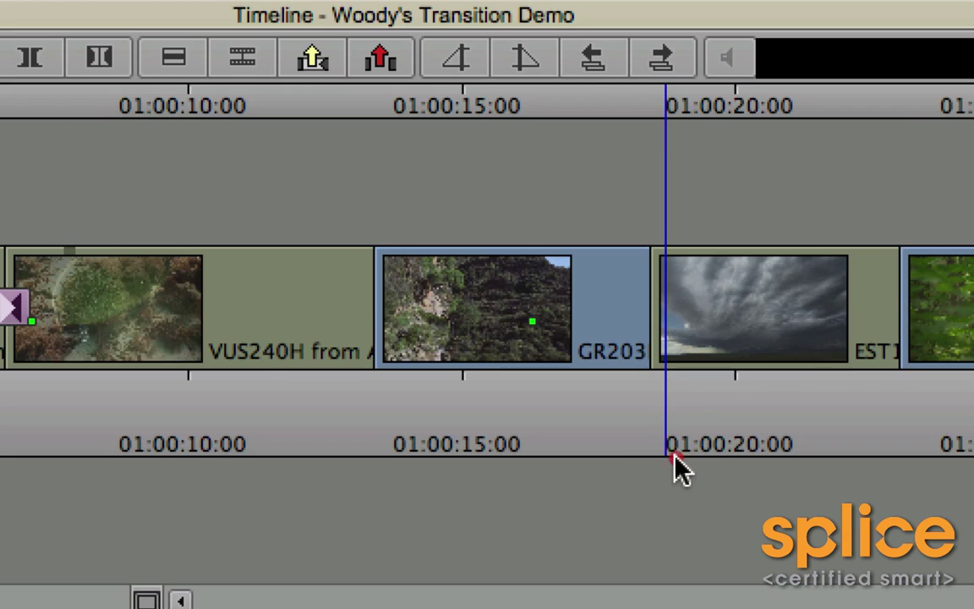
pyautogui.moveTo(602, 451)
pyautogui.mouseDown()
pyautogui.moveTo(645, 417)
pyautogui.moveTo(567, 414)
pyautogui.mouseUp()
pyautogui.click(589, 420)
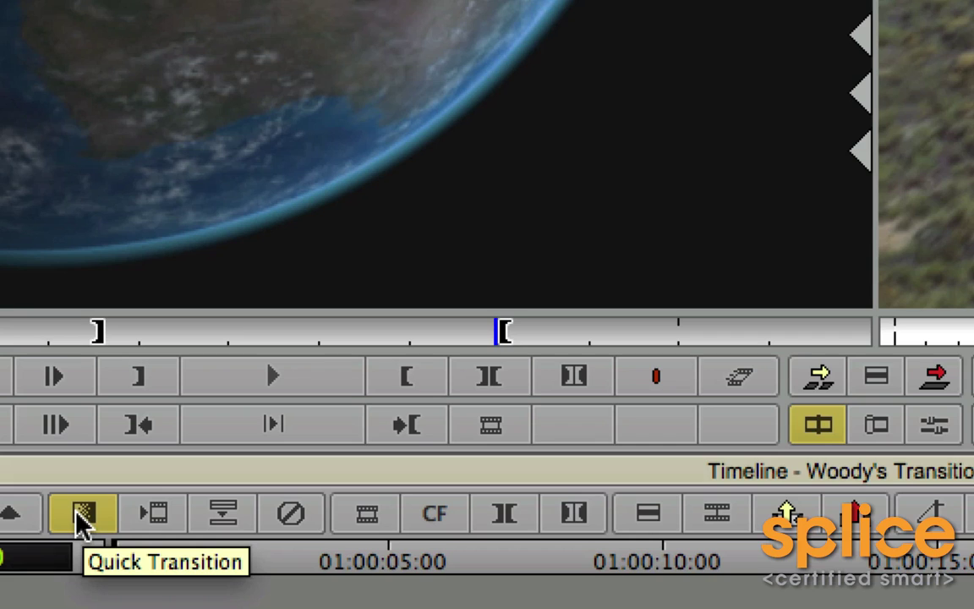
pyautogui.click(82, 522)
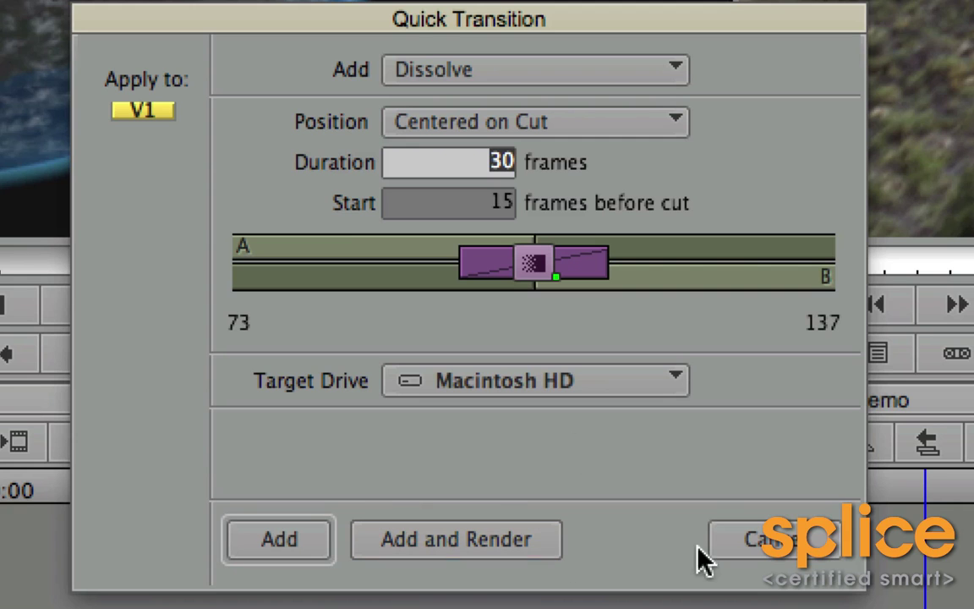
pyautogui.click(774, 549)
# Step: Mark In at 01:00:05 and Out near 01:00:30, then bring up the Quick Transition settings
pyautogui.click(413, 588)
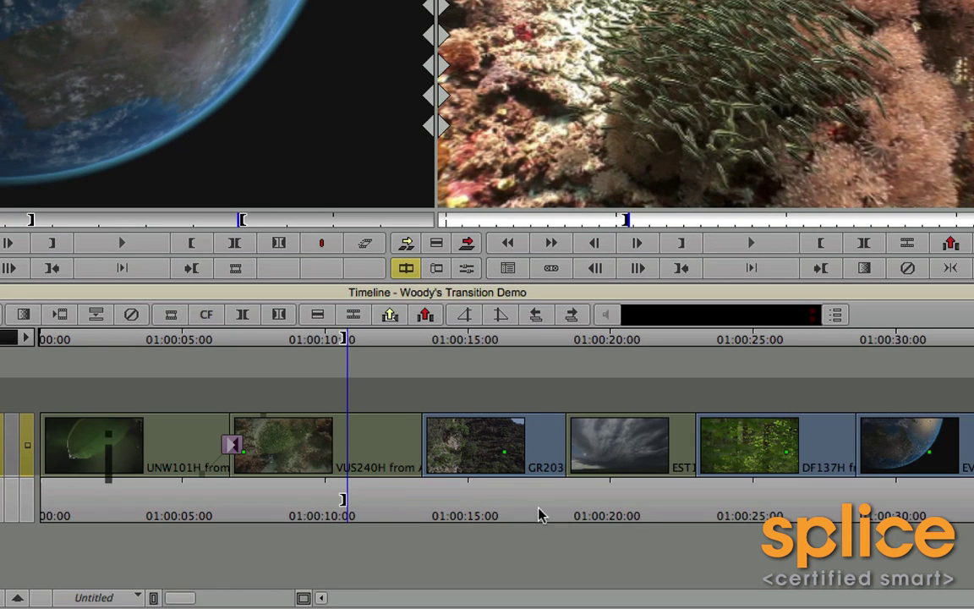
pyautogui.click(872, 516)
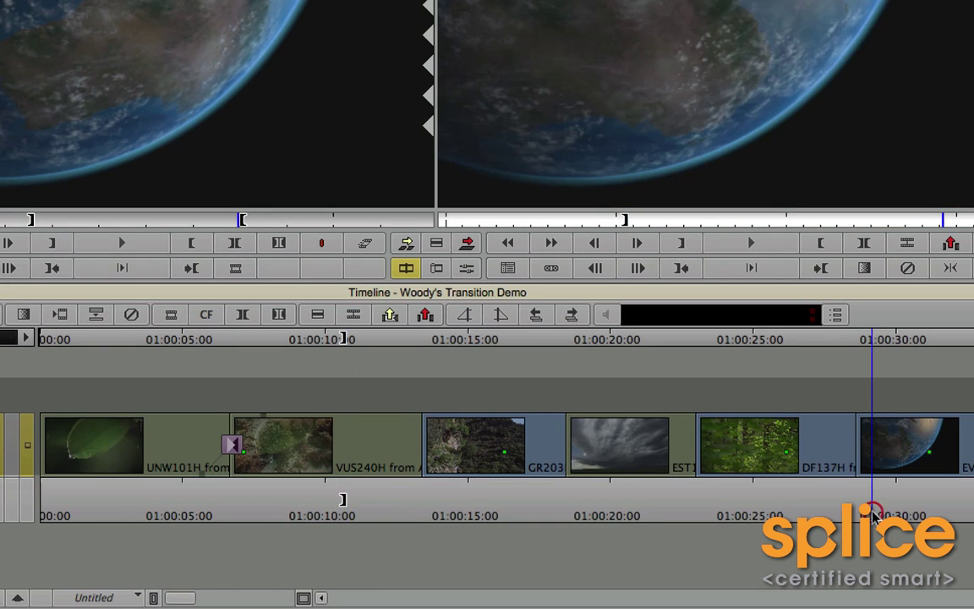
pyautogui.press('o')
pyautogui.click(164, 508)
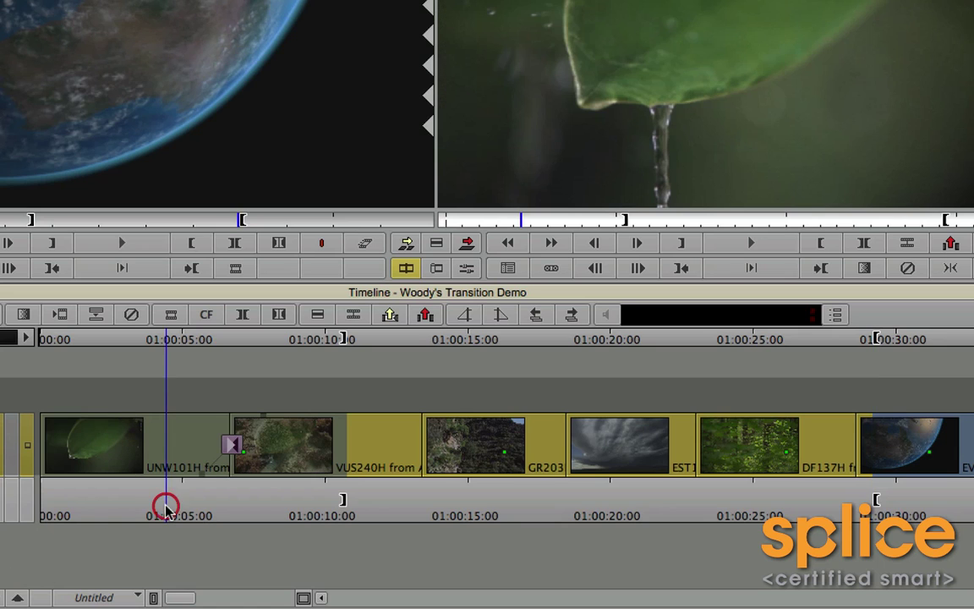
pyautogui.press('i')
pyautogui.click(422, 504)
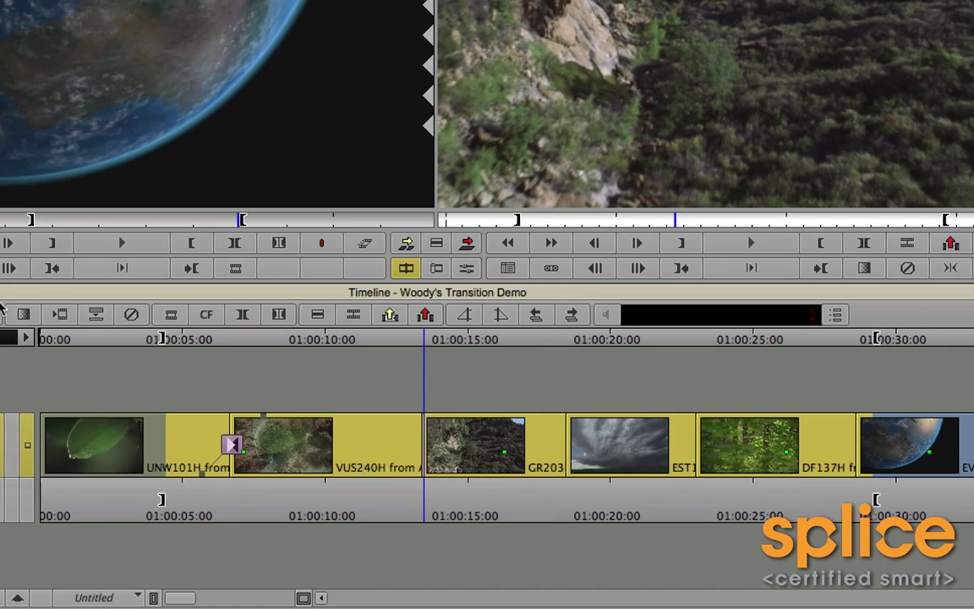
pyautogui.click(23, 314)
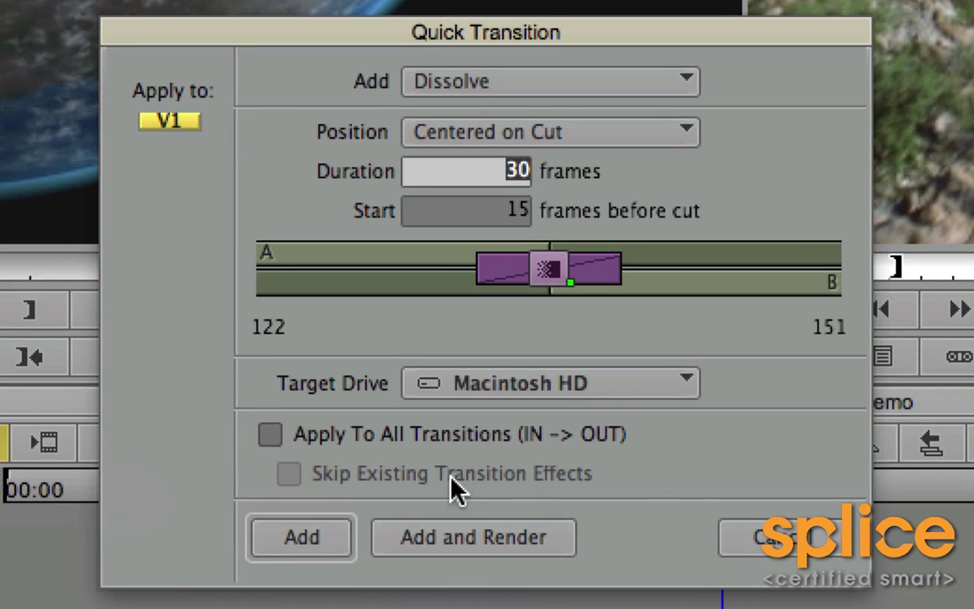
# Step: Add 30-frame Dip to Color transitions to all cuts between the marks, skipping existing effects
pyautogui.click(270, 435)
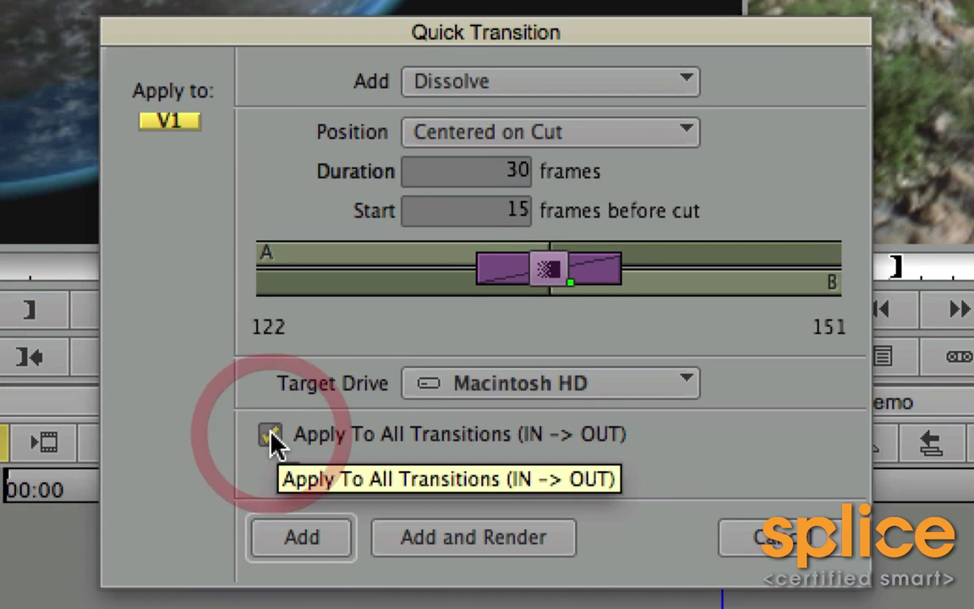
pyautogui.click(561, 81)
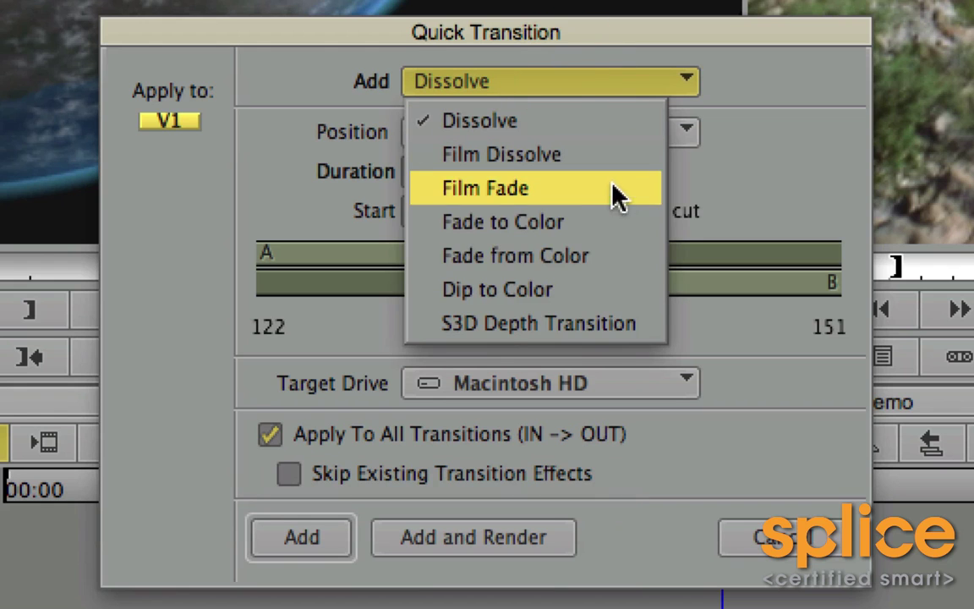
pyautogui.click(640, 289)
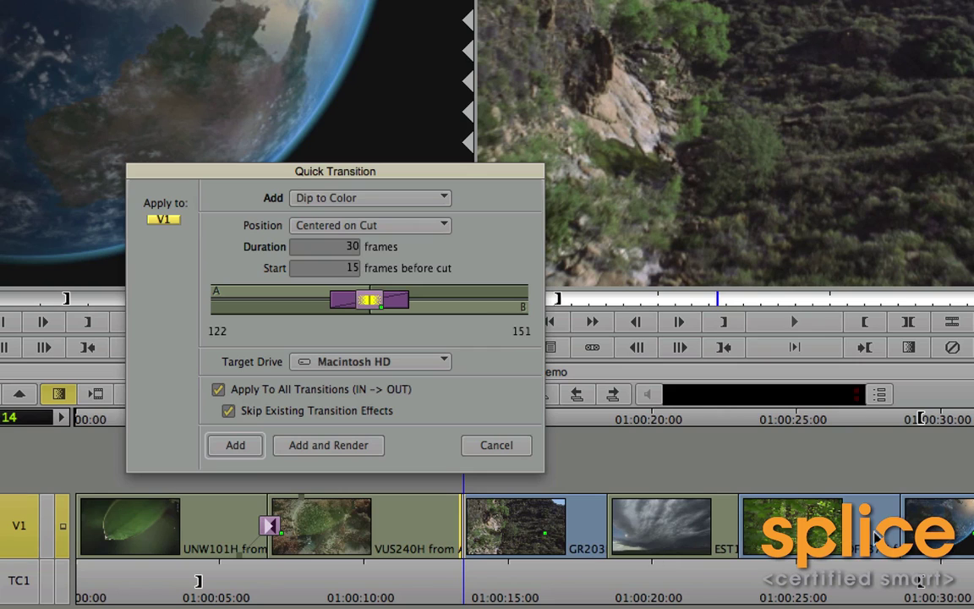
pyautogui.click(218, 447)
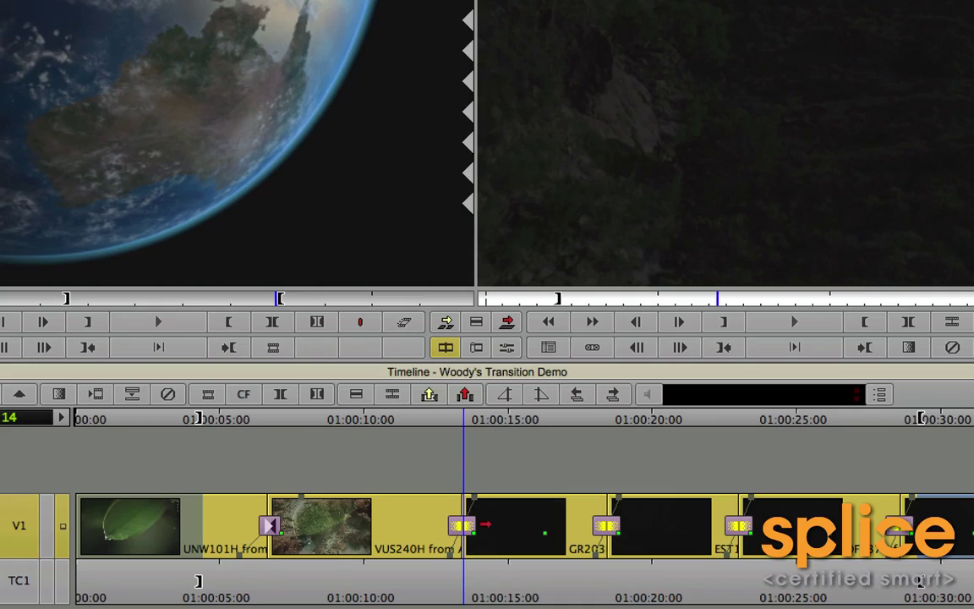
# Step: Play back the new dips from before the first one and park on the dip near 01:00:14
pyautogui.moveTo(488, 601); pyautogui.dragTo(419, 592)
pyautogui.press('space')
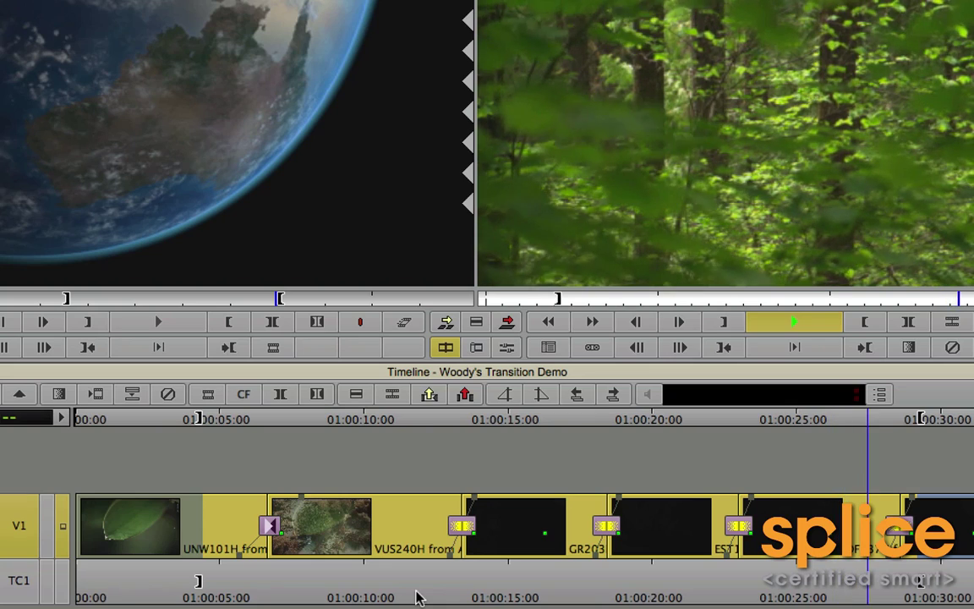
pyautogui.click(482, 592)
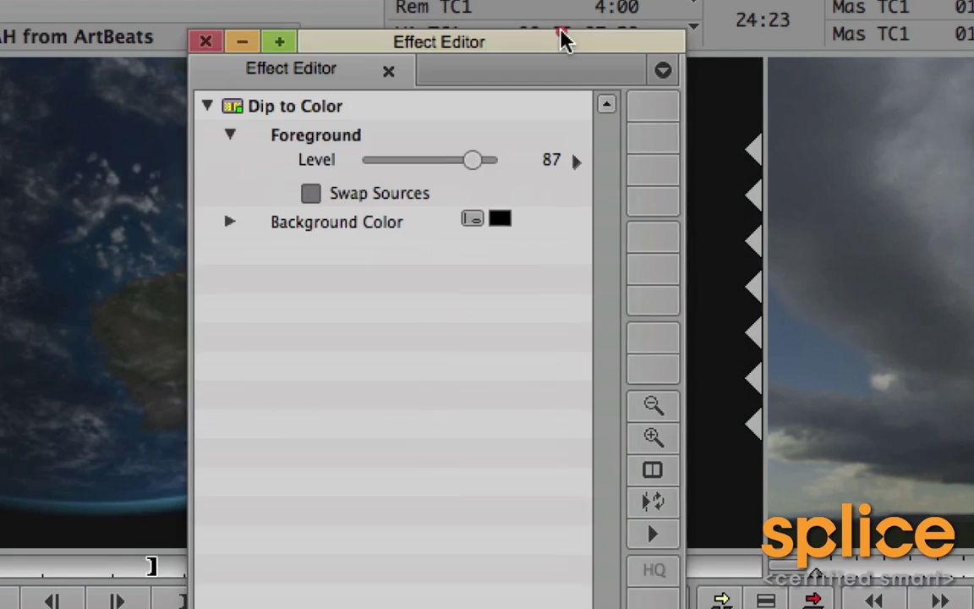
# Step: Open the Dip to Color settings, then play and scrub through the black dip into the storm shot
pyautogui.moveTo(560, 37); pyautogui.dragTo(587, 22)
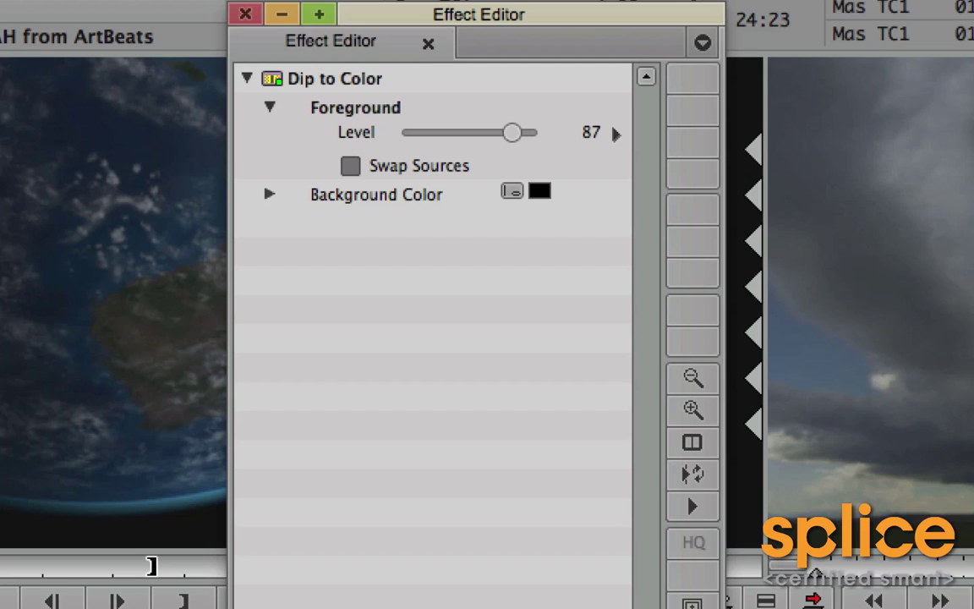
pyautogui.click(780, 567)
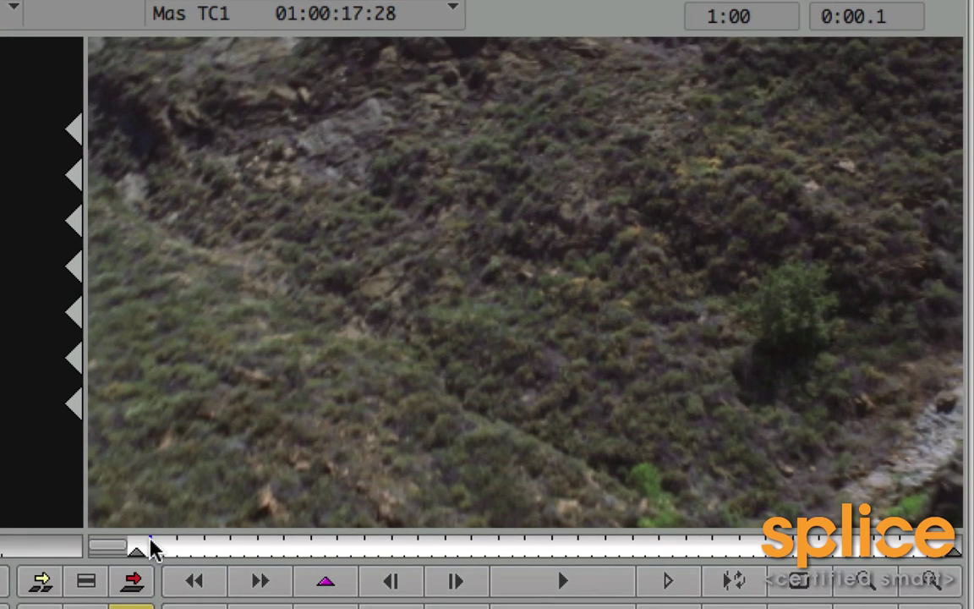
pyautogui.press('space')
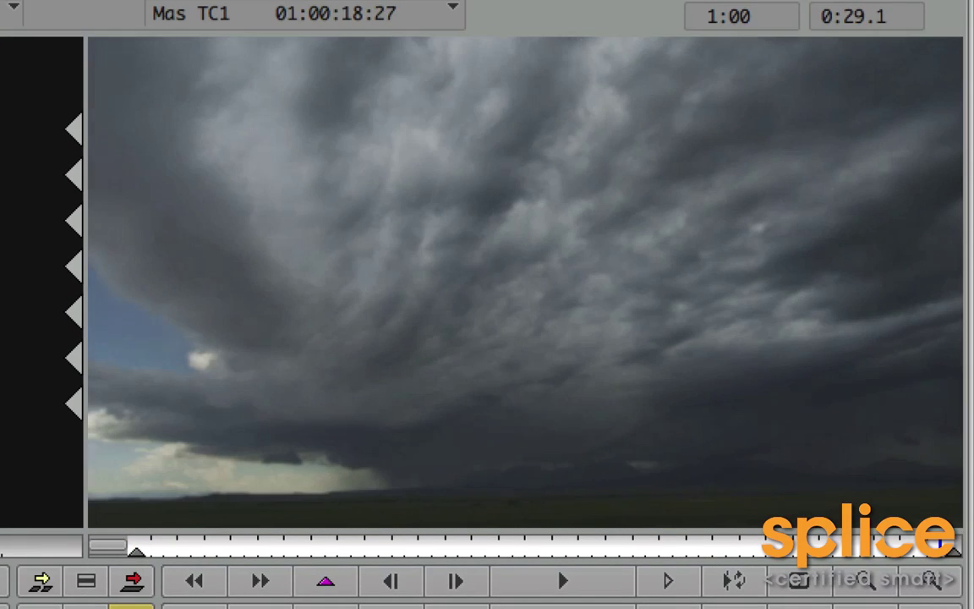
pyautogui.click(427, 583)
pyautogui.moveTo(370, 551); pyautogui.dragTo(109, 576)
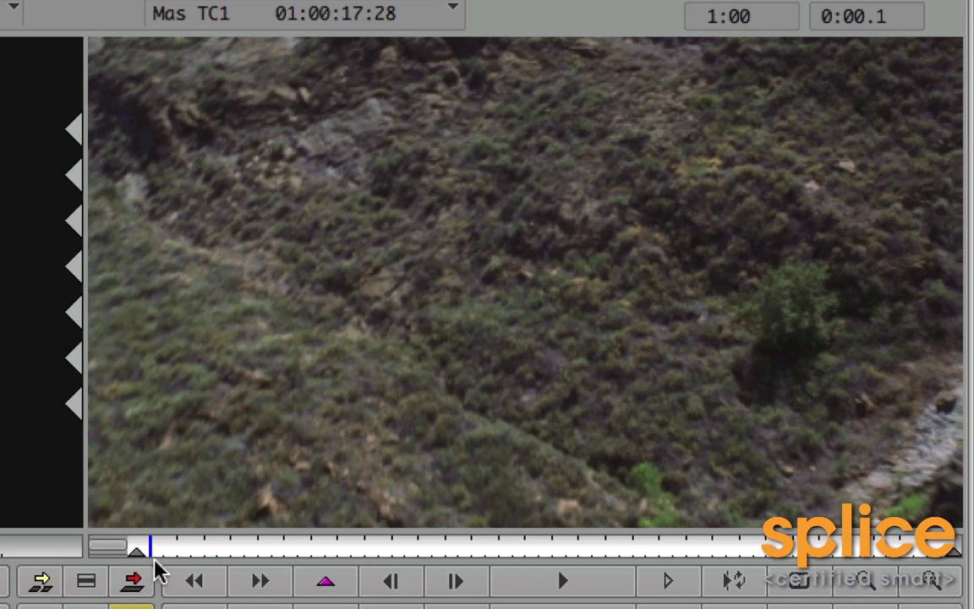
pyautogui.press('space')
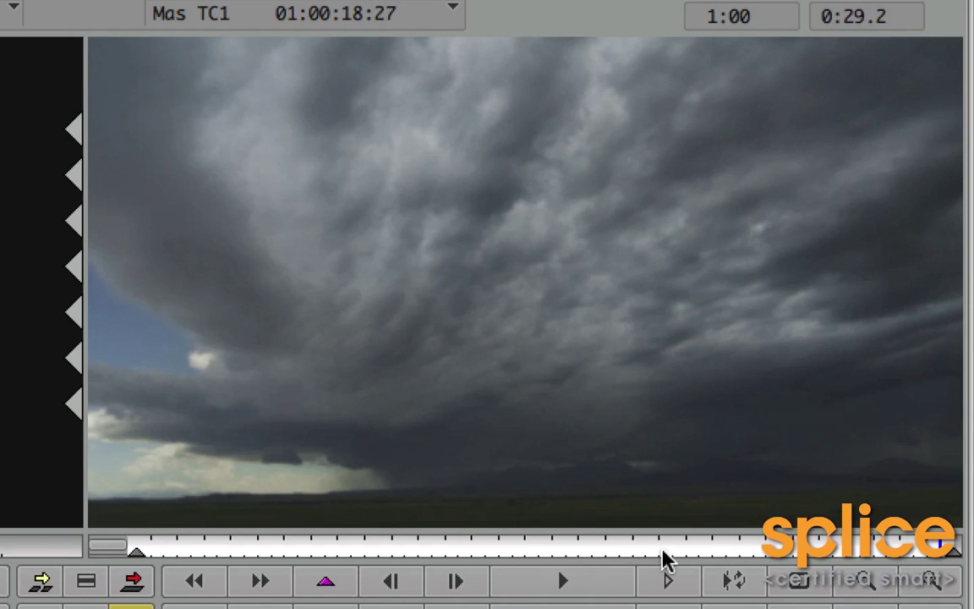
pyautogui.moveTo(664, 553); pyautogui.dragTo(71, 593)
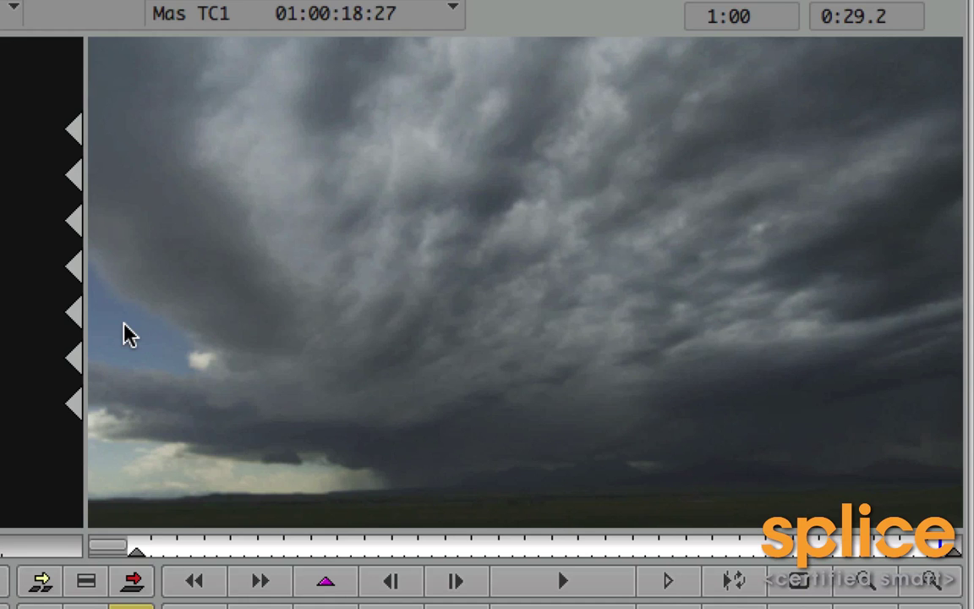
pyautogui.moveTo(388, 551); pyautogui.dragTo(938, 548)
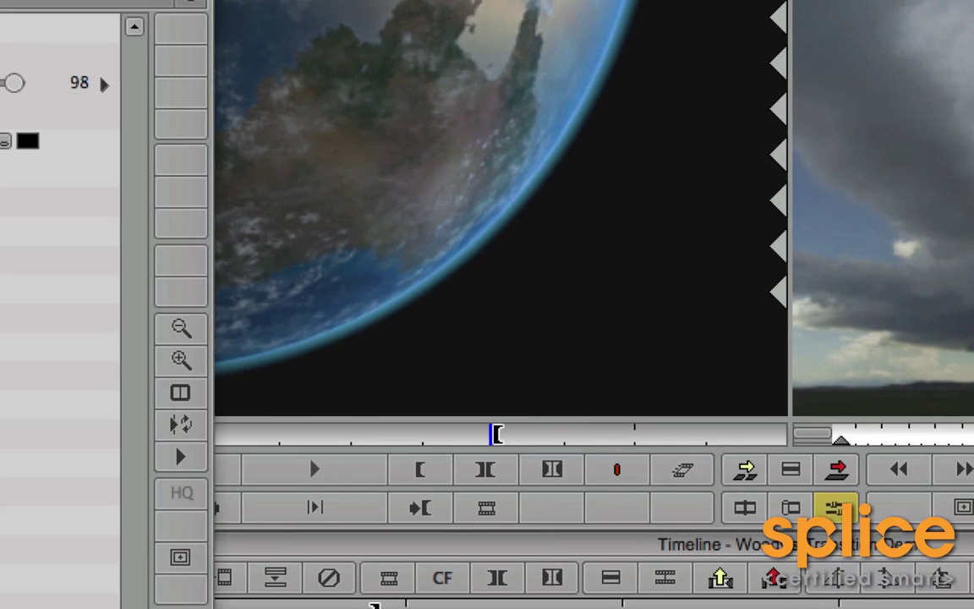
# Step: Use the eyedropper on the storm shot's sky to make the dip background slate blue
pyautogui.moveTo(26, 2); pyautogui.dragTo(561, 17)
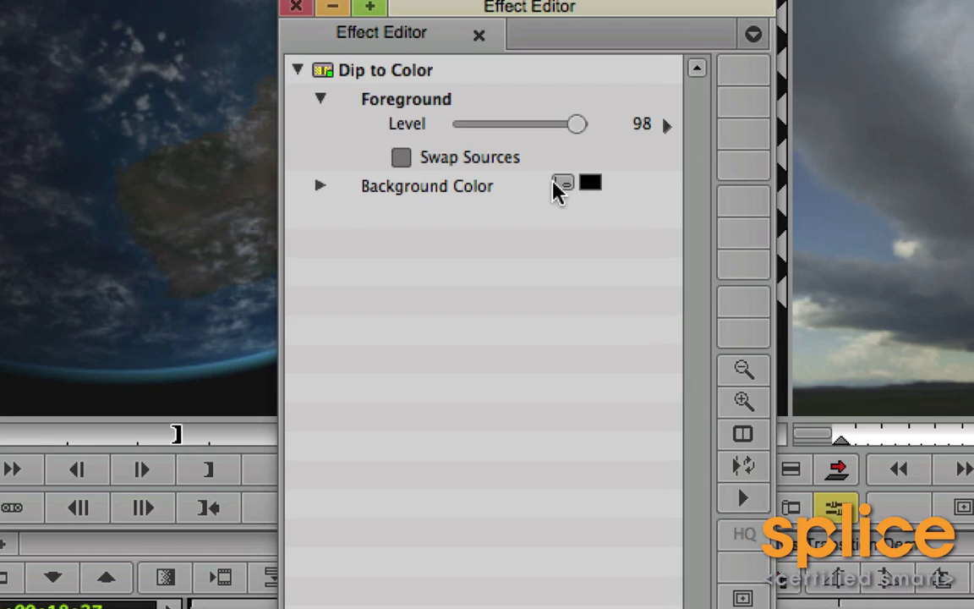
pyautogui.click(563, 186)
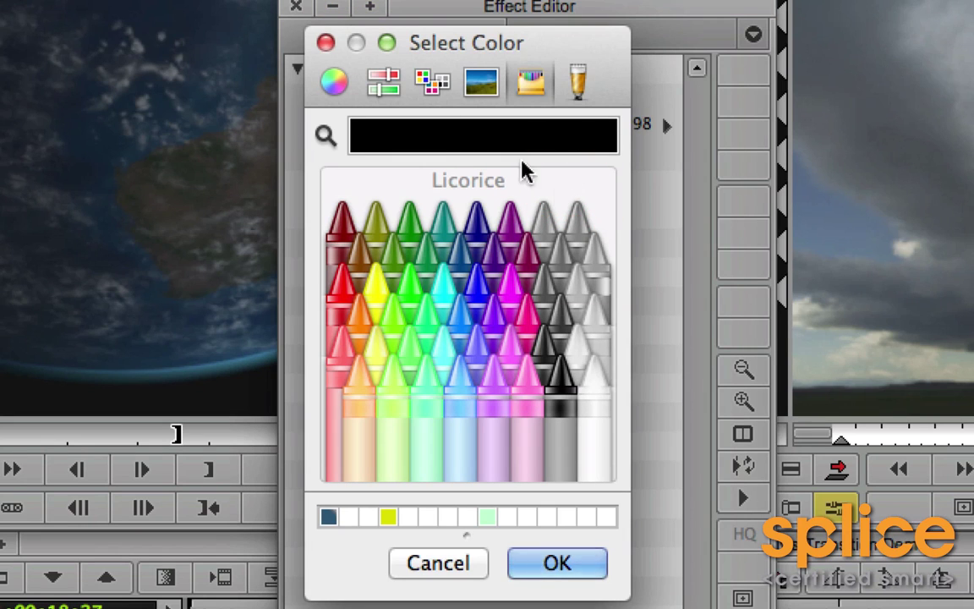
pyautogui.click(326, 43)
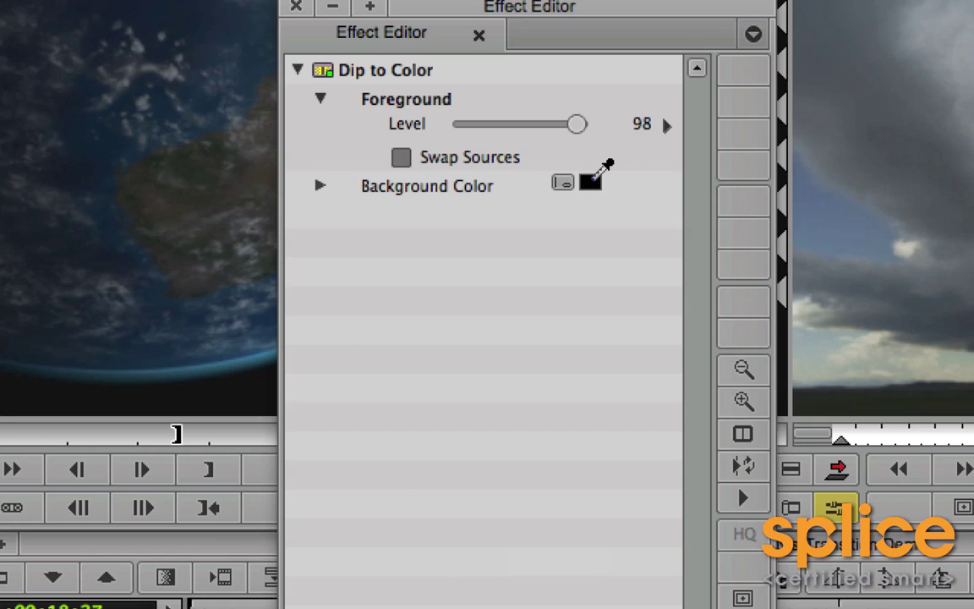
pyautogui.click(591, 180)
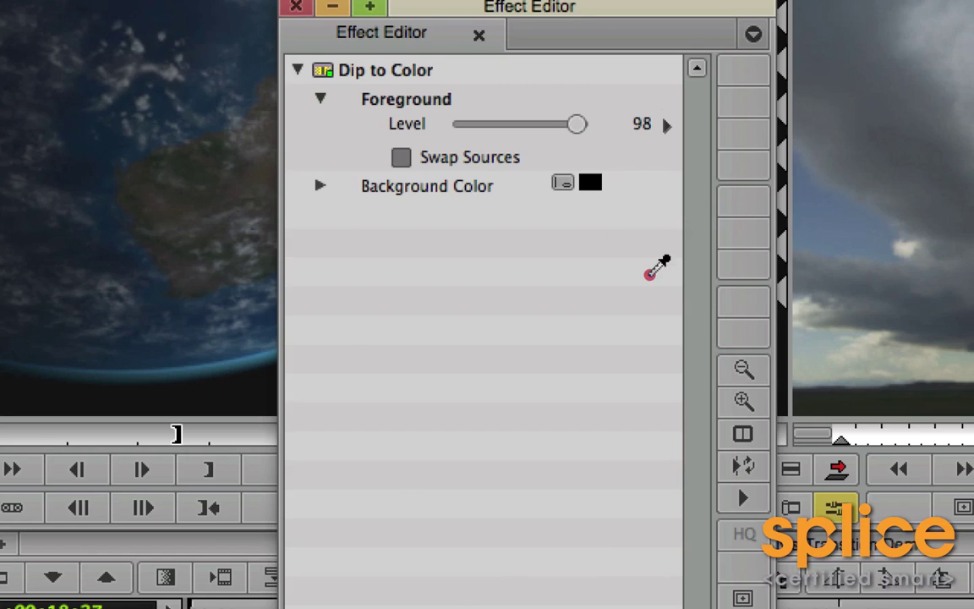
pyautogui.click(817, 206)
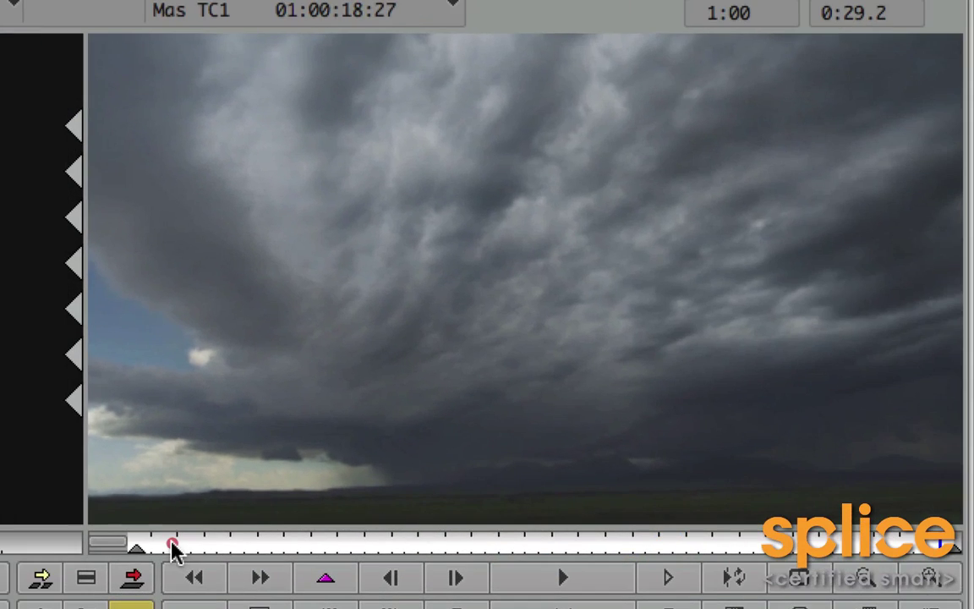
pyautogui.moveTo(172, 548); pyautogui.dragTo(262, 558)
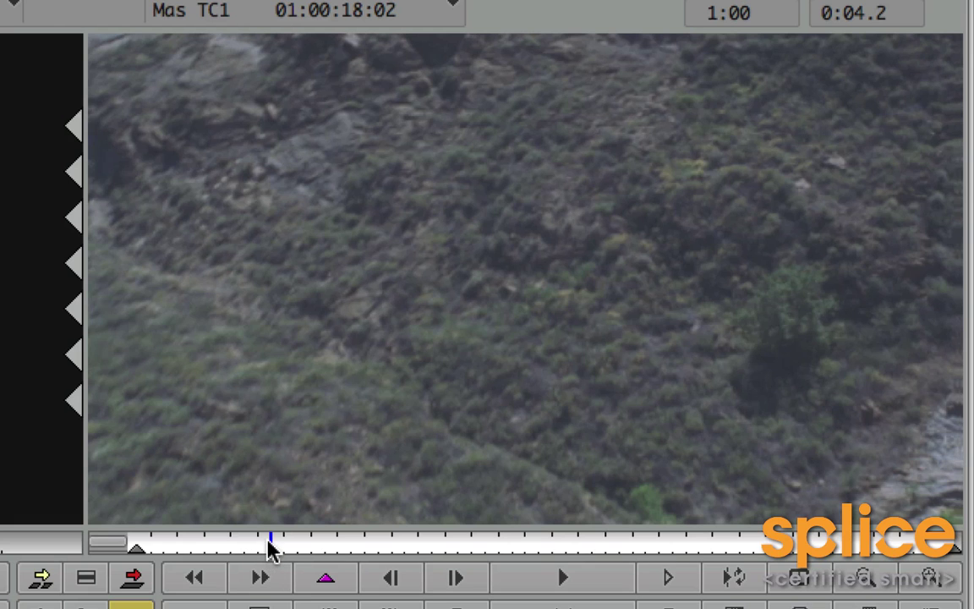
pyautogui.moveTo(269, 548); pyautogui.dragTo(218, 566)
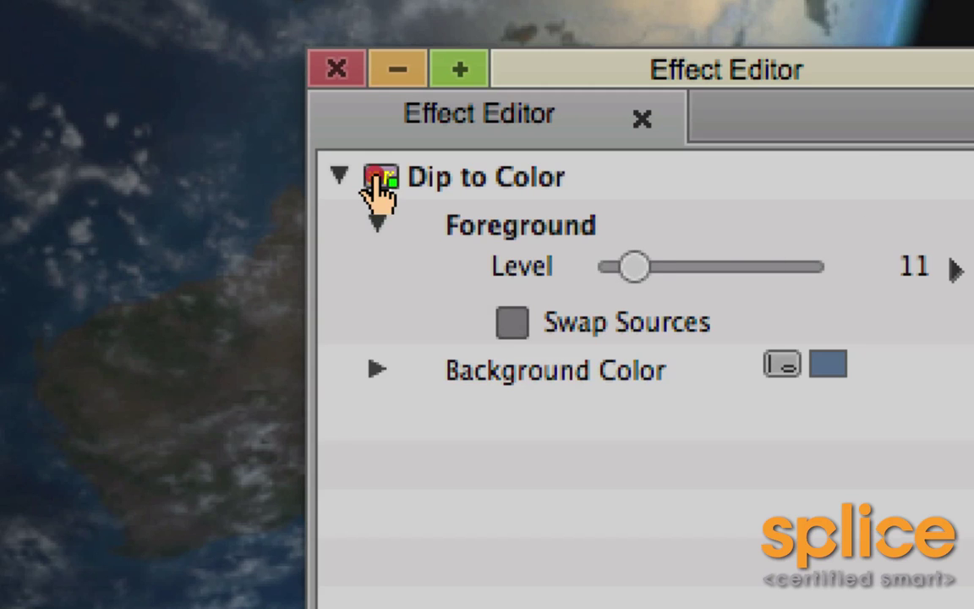
# Step: Save the blue dip effect into the bin as a template named 'Dip to Sky Blue'
pyautogui.moveTo(381, 191); pyautogui.dragTo(240, 456)
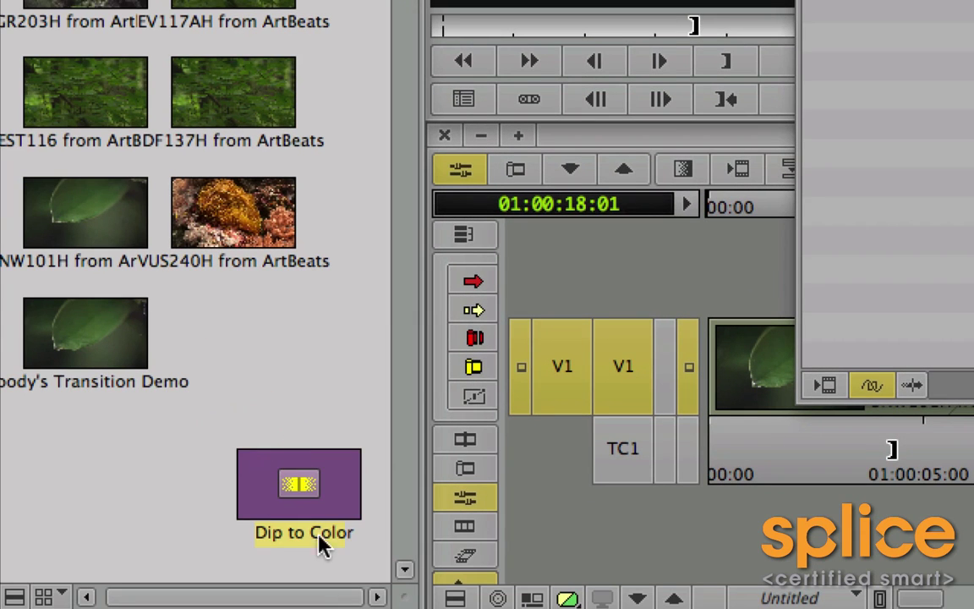
pyautogui.click(320, 543)
pyautogui.write('rr')
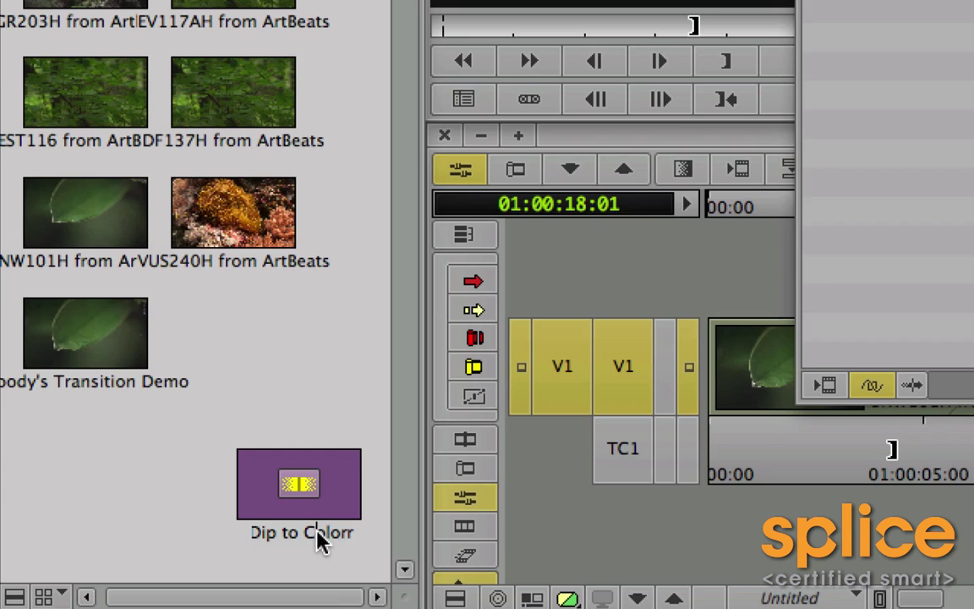
pyautogui.doubleClick(319, 543)
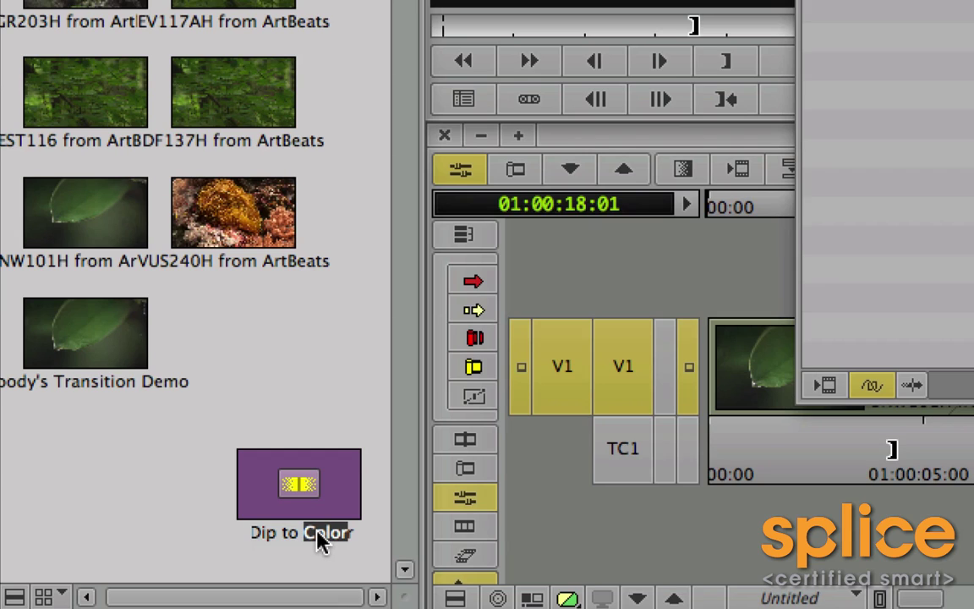
pyautogui.write('Bl ')
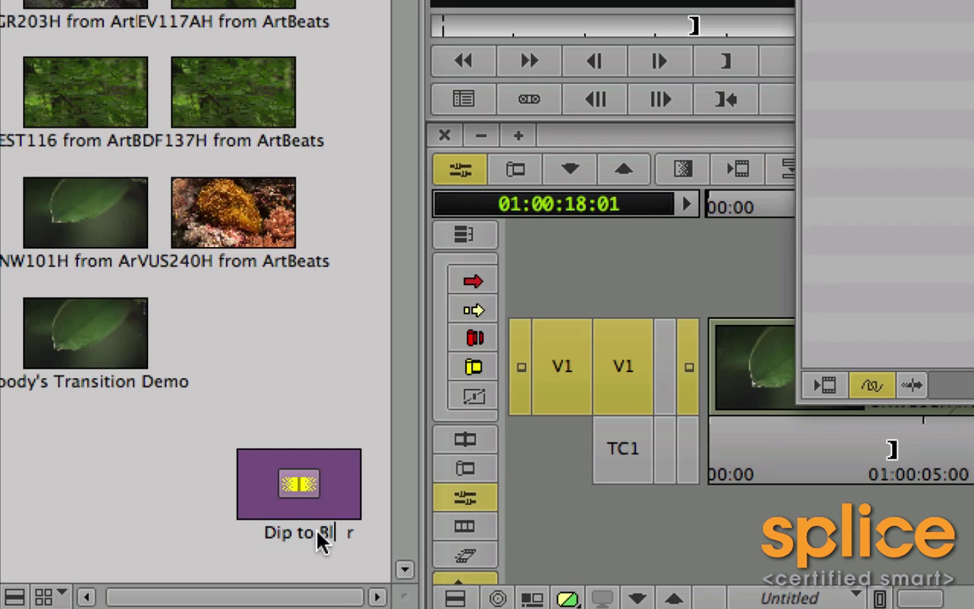
pyautogui.write('ky Blue')
pyautogui.press('Return')
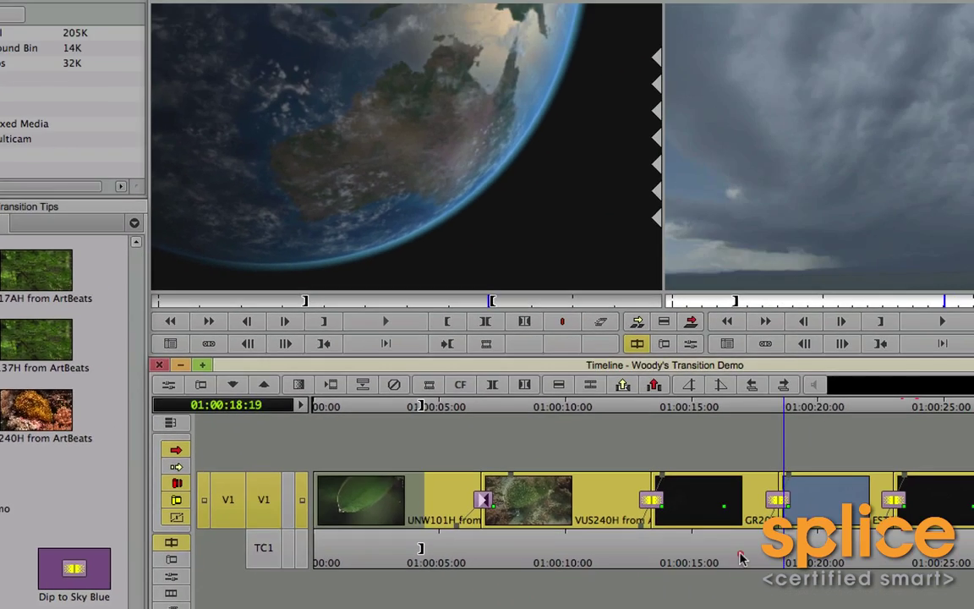
# Step: Apply Dip to Sky Blue to the cut after the coral clip and preview it
pyautogui.moveTo(703, 562); pyautogui.dragTo(651, 560)
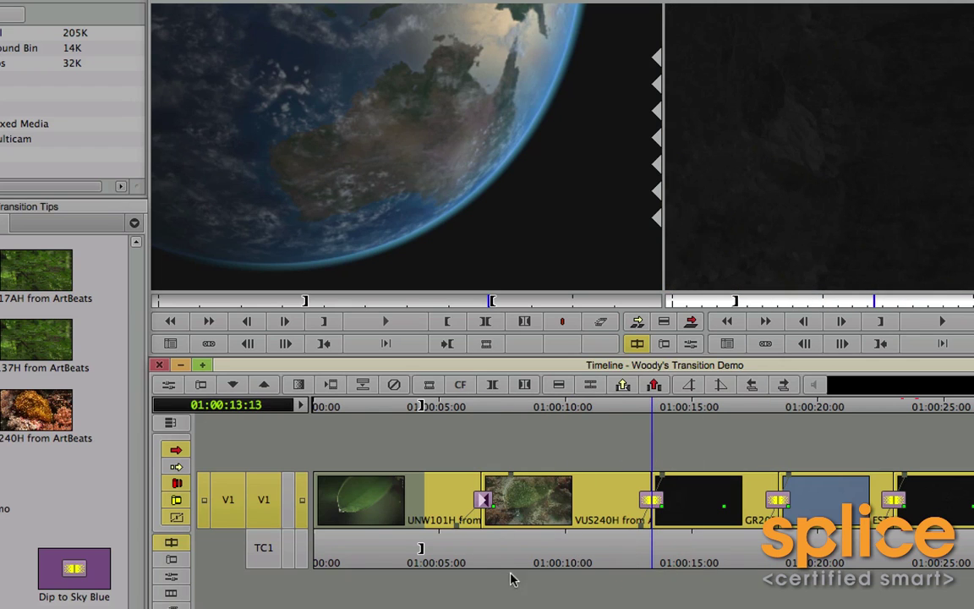
pyautogui.moveTo(73, 568); pyautogui.dragTo(643, 499)
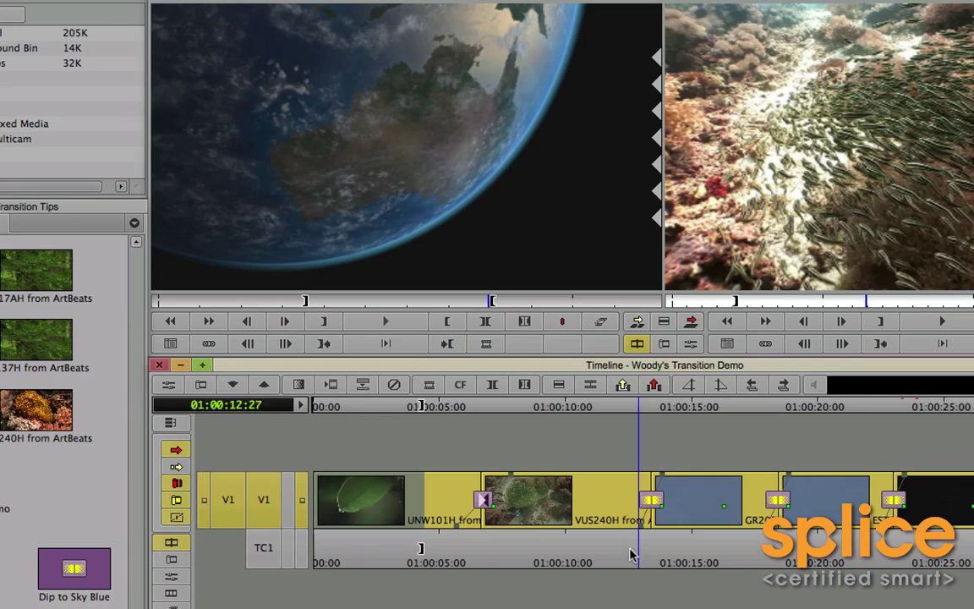
pyautogui.moveTo(630, 554)
pyautogui.mouseDown()
pyautogui.moveTo(662, 562)
pyautogui.moveTo(618, 565)
pyautogui.mouseUp()
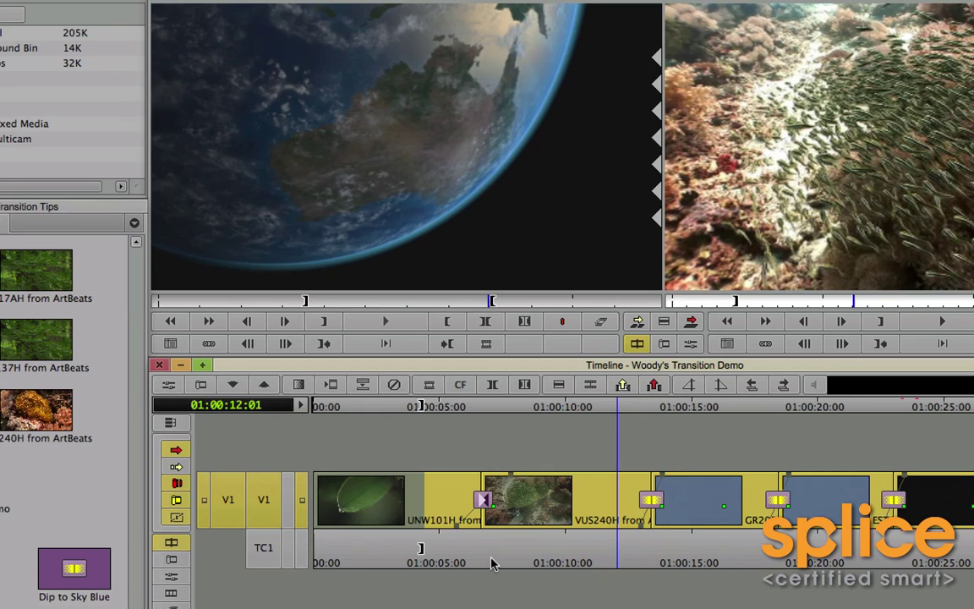
# Step: Step through the transitions and delete the one between the leaf and reef clips
pyautogui.click(651, 503)
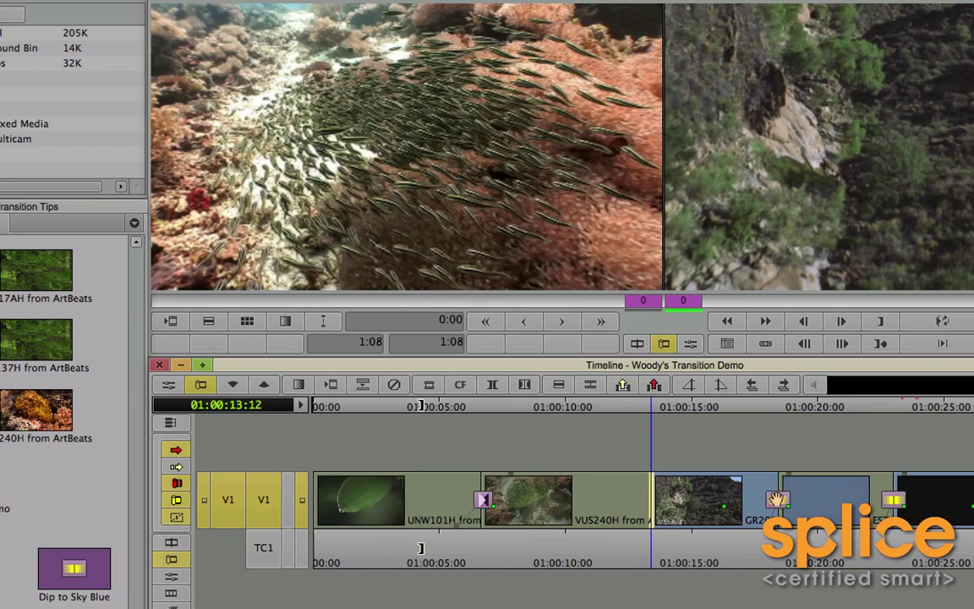
pyautogui.click(775, 499)
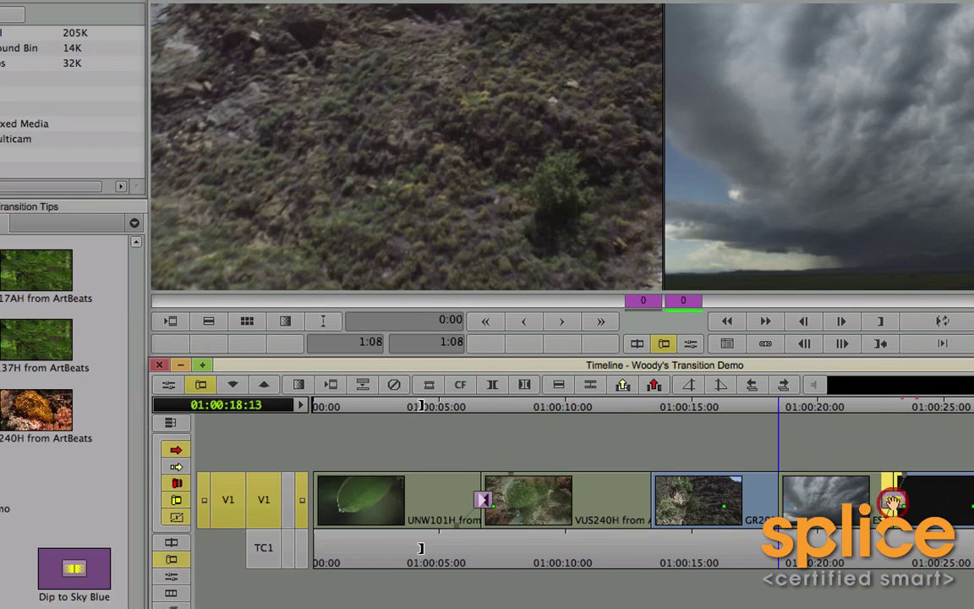
pyautogui.click(894, 498)
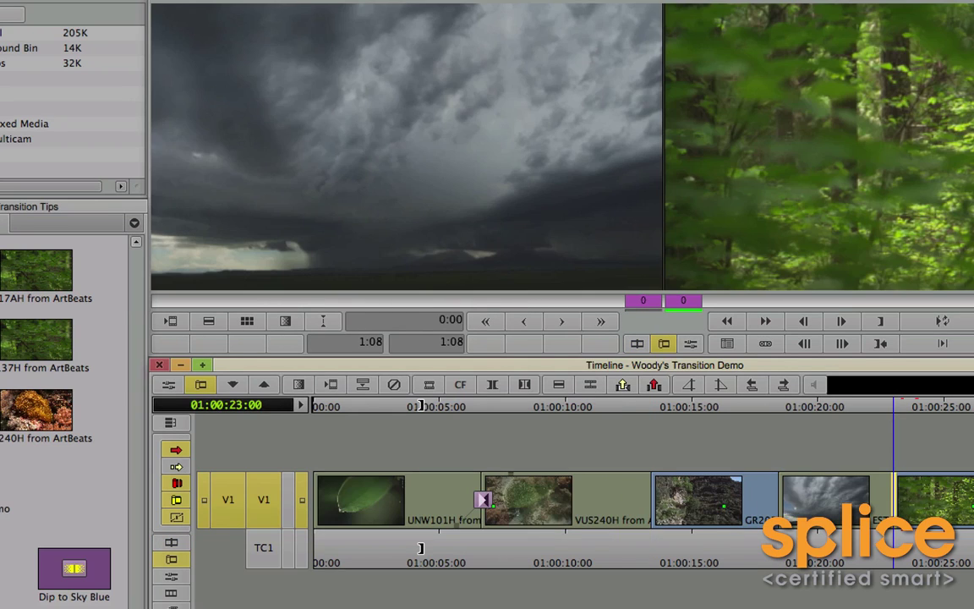
pyautogui.press('s')
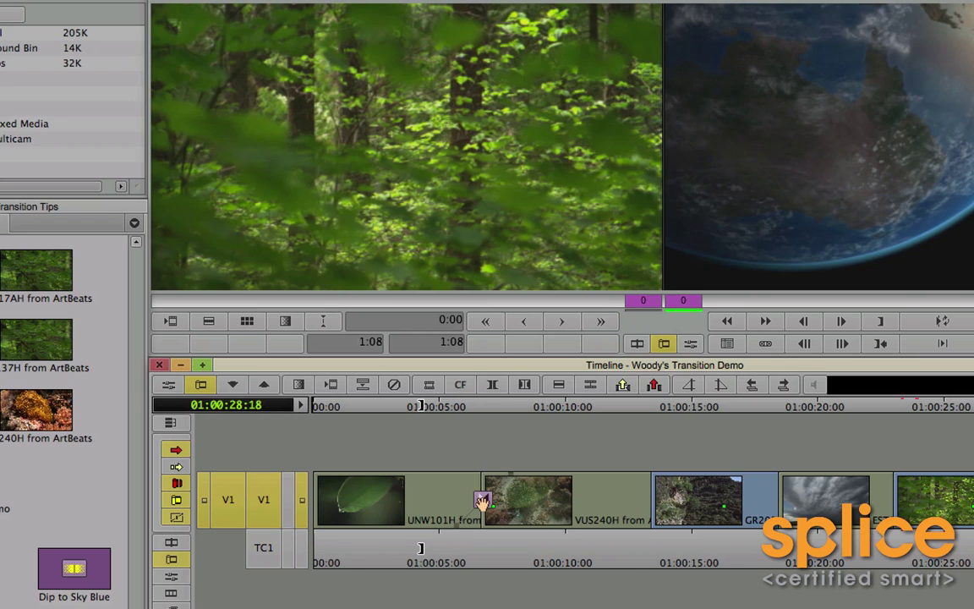
pyautogui.click(482, 501)
pyautogui.press('Delete')
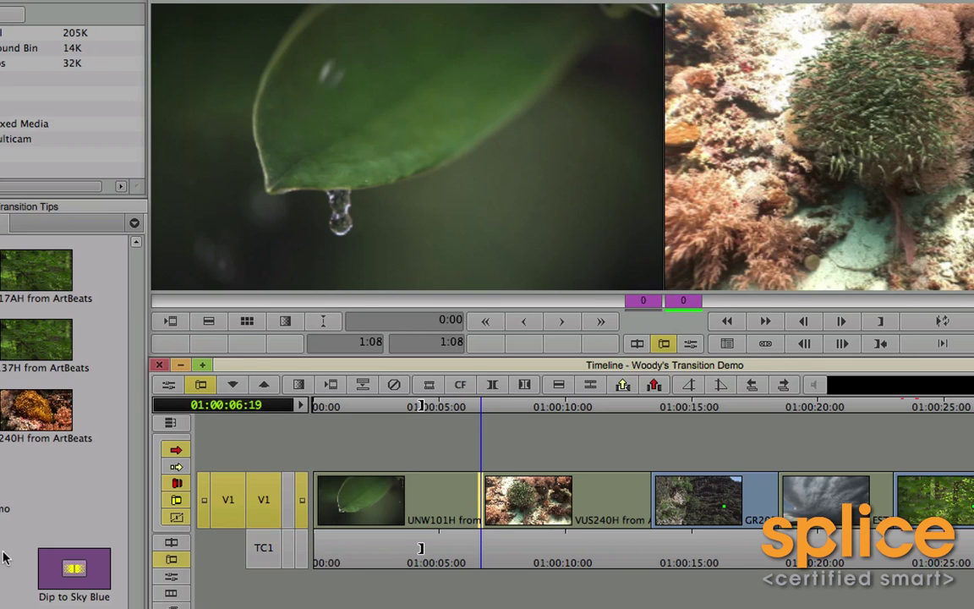
# Step: Review the Quick Transition options and transition types, then cancel without adding one
pyautogui.click(4, 556)
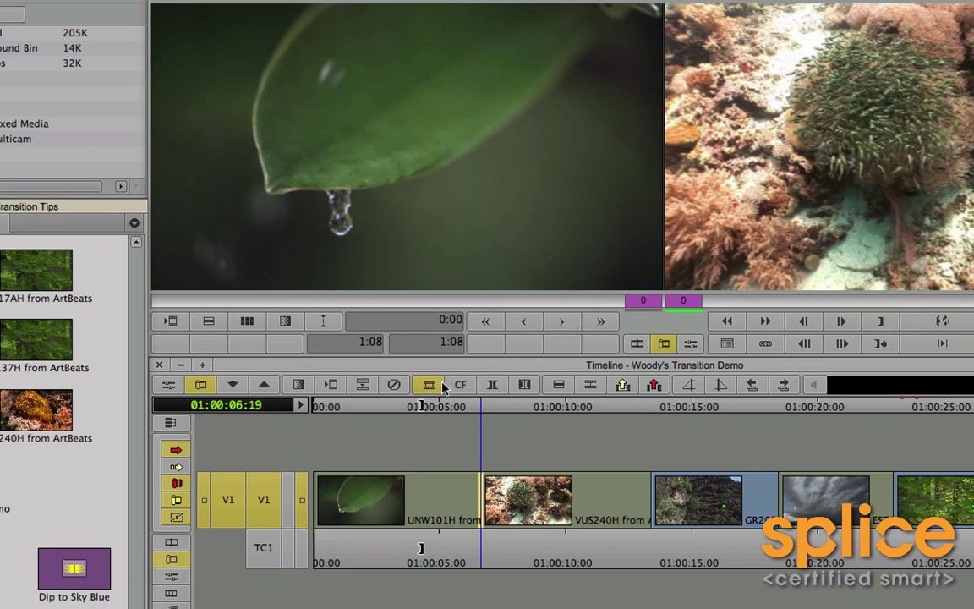
pyautogui.click(492, 383)
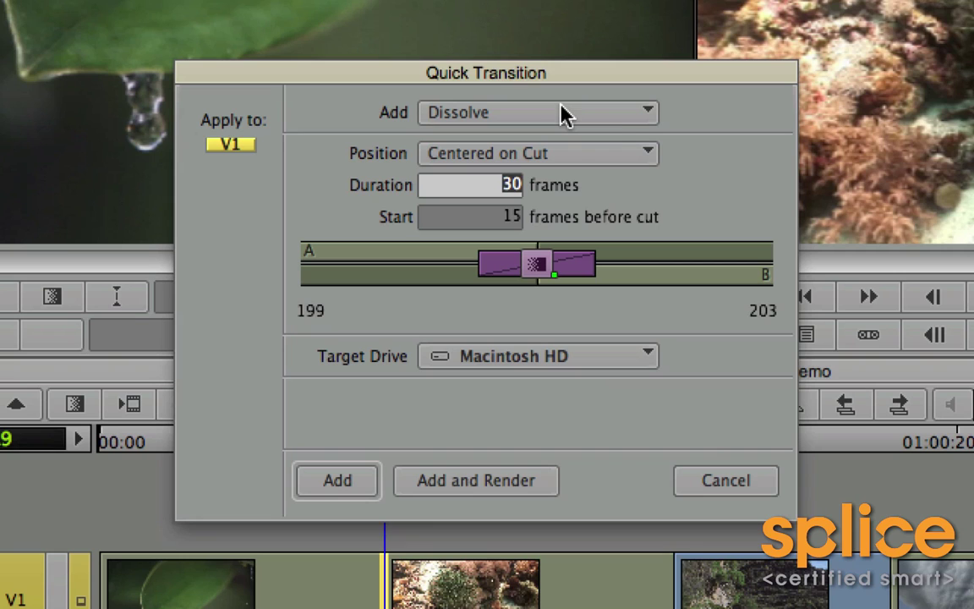
pyautogui.click(570, 120)
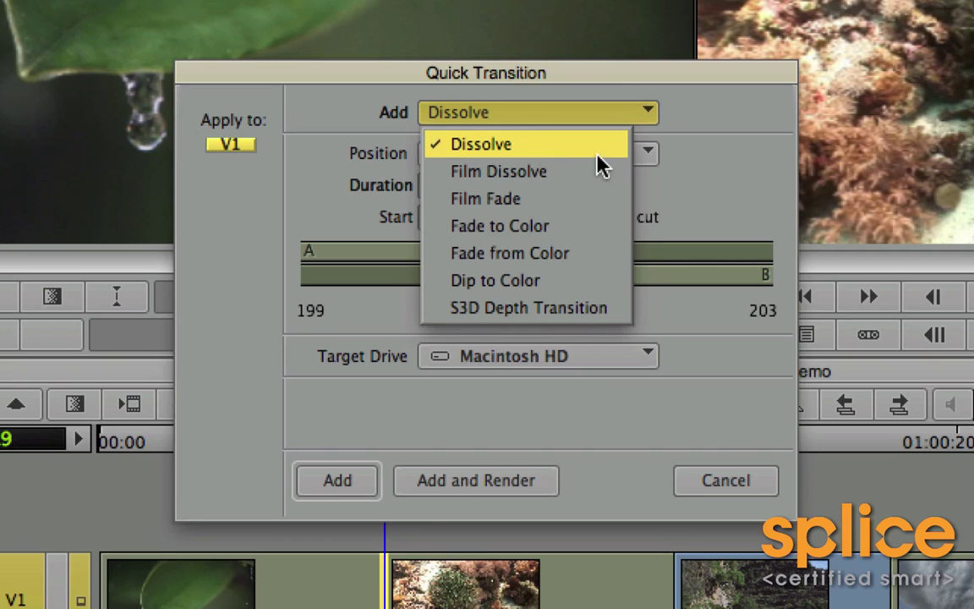
pyautogui.click(735, 193)
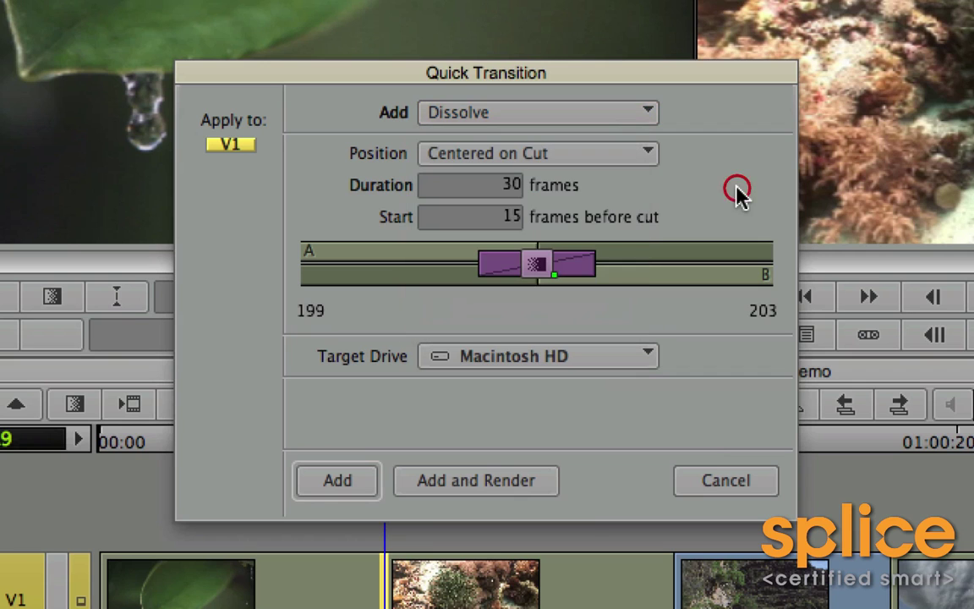
pyautogui.click(741, 480)
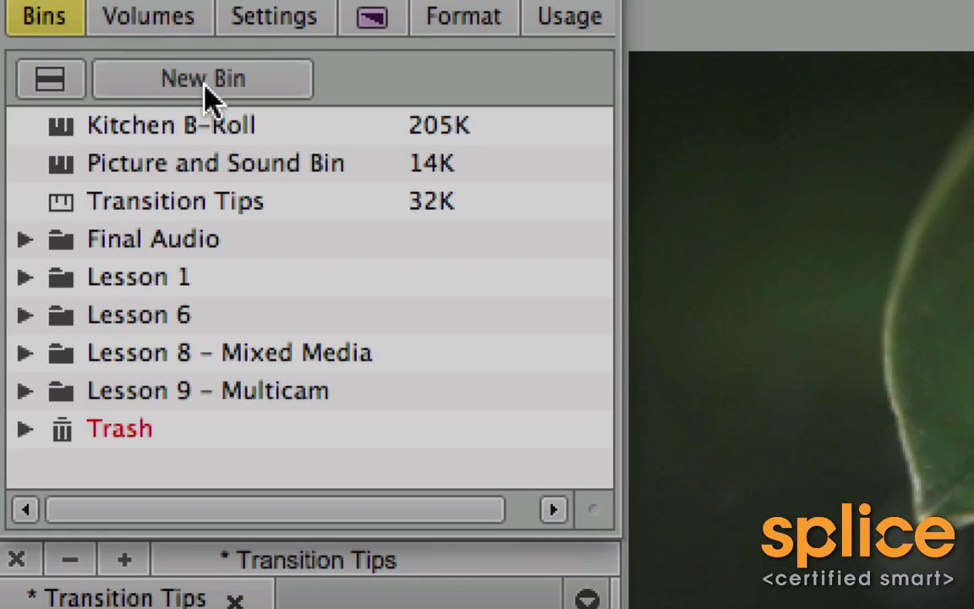
# Step: Create a new bin named 'Quick Transitons'
pyautogui.click(207, 90)
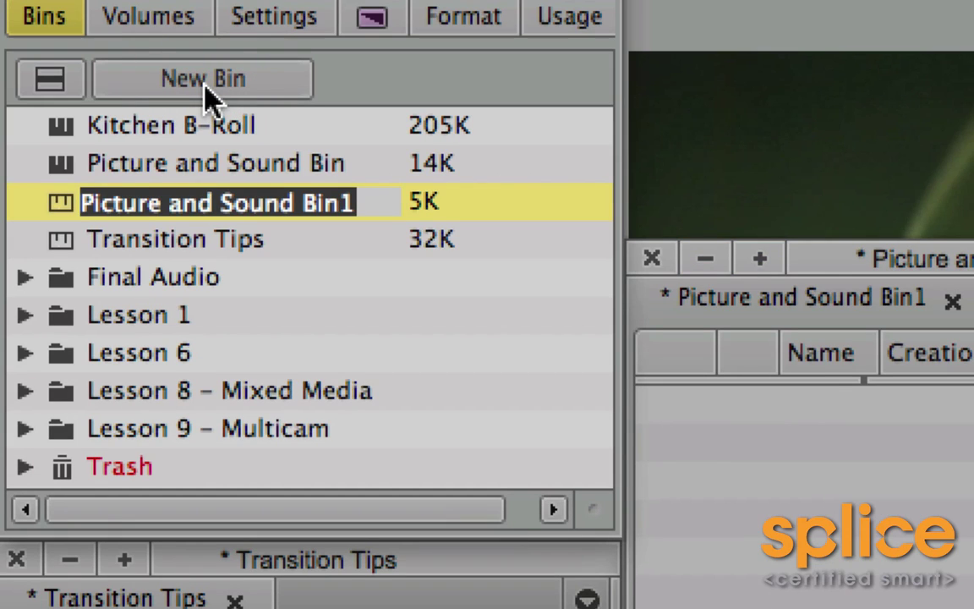
pyautogui.write('Quick Transitons')
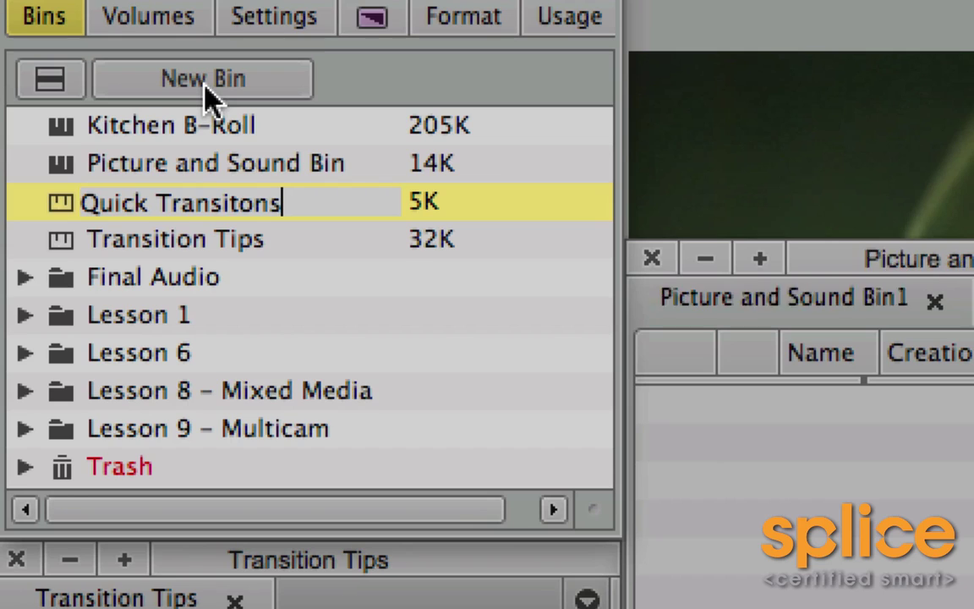
pyautogui.press('Return')
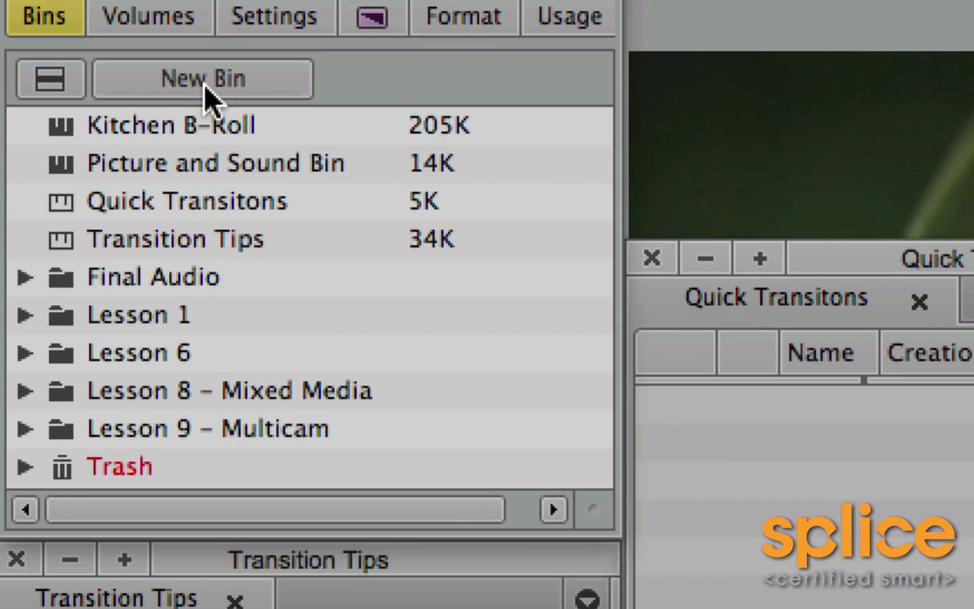
# Step: Add the missing 'i' to rename the bin 'Quick Transitions'
pyautogui.click(251, 205)
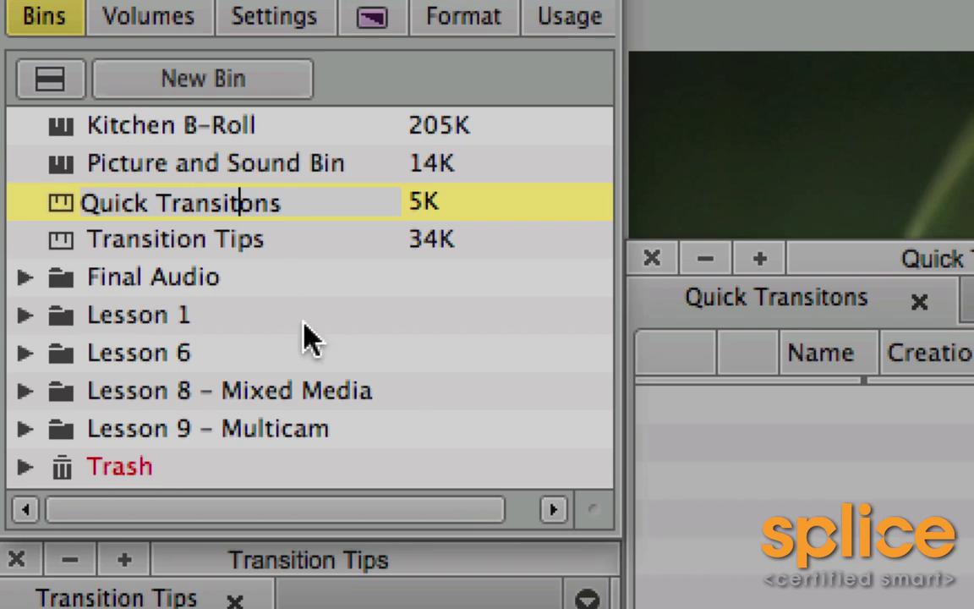
pyautogui.write('i')
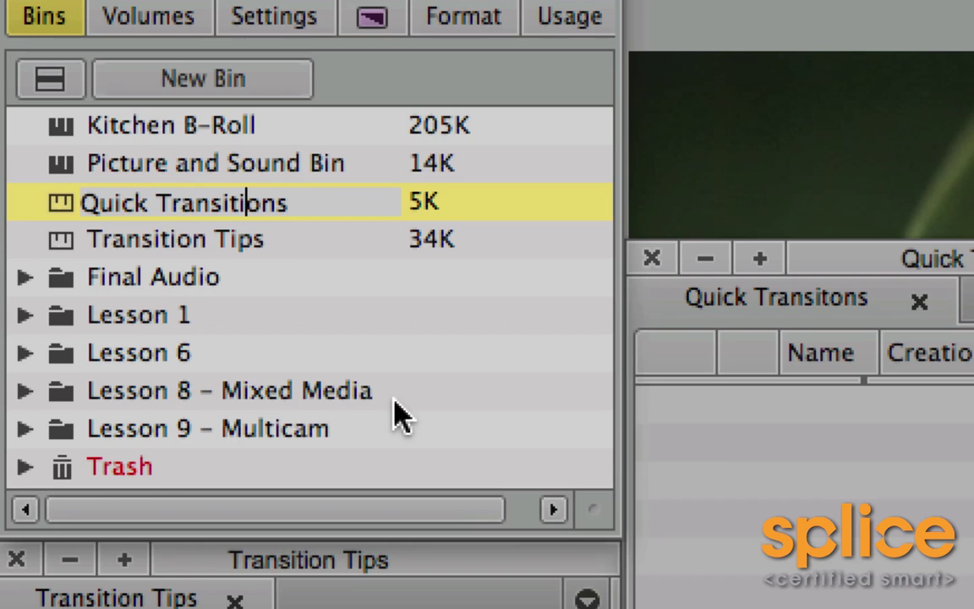
pyautogui.press('Return')
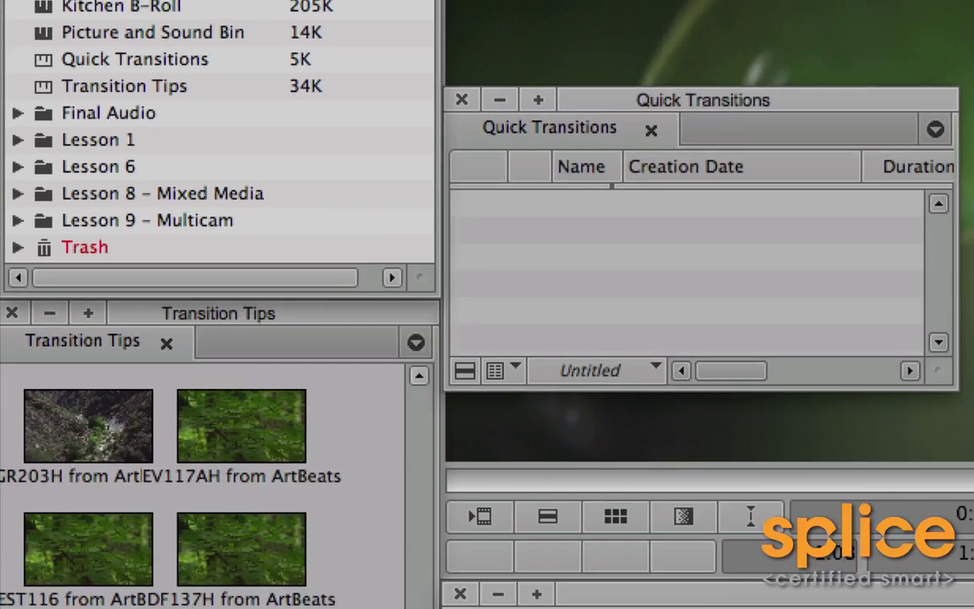
# Step: Copy Dip to Sky Blue from Transition Tips into Quick Transitions, then save and close that bin
pyautogui.moveTo(201, 522); pyautogui.dragTo(376, 70)
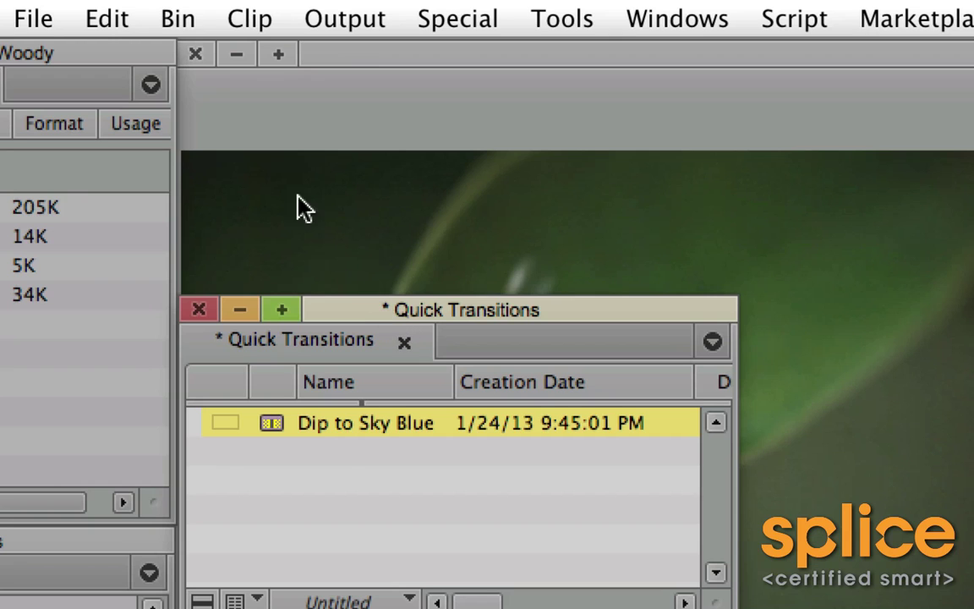
pyautogui.click(12, 14)
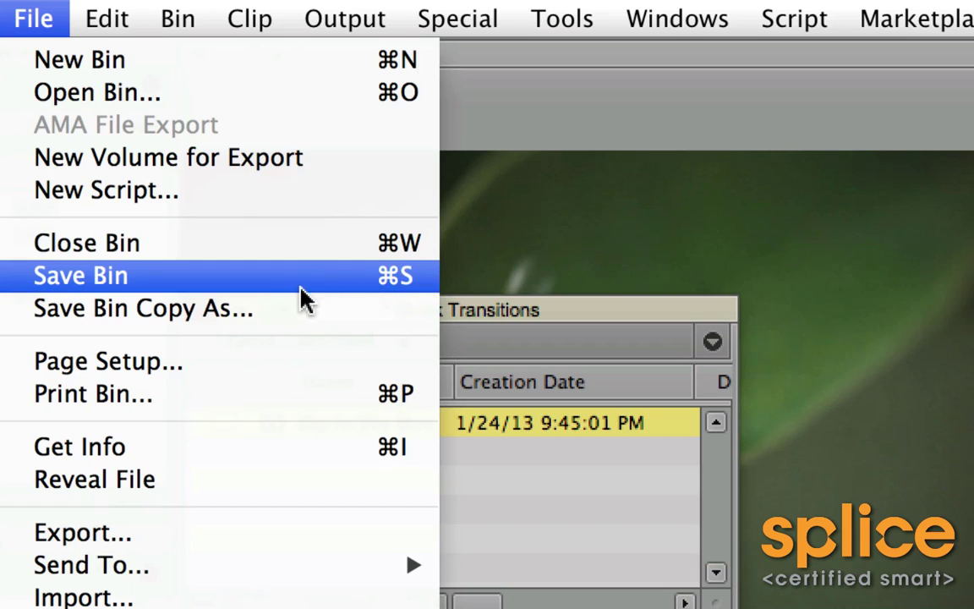
pyautogui.click(624, 353)
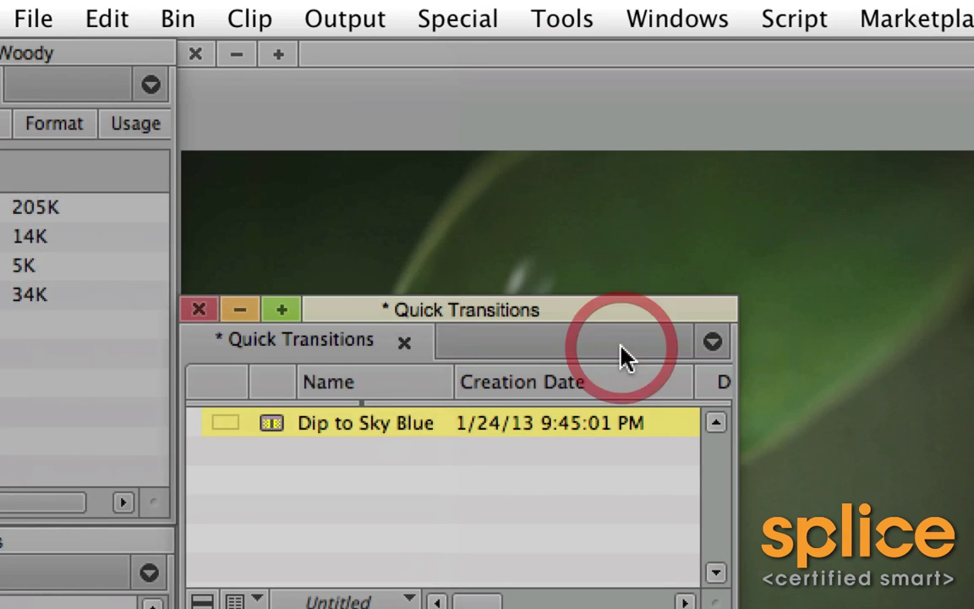
pyautogui.press('super+s')
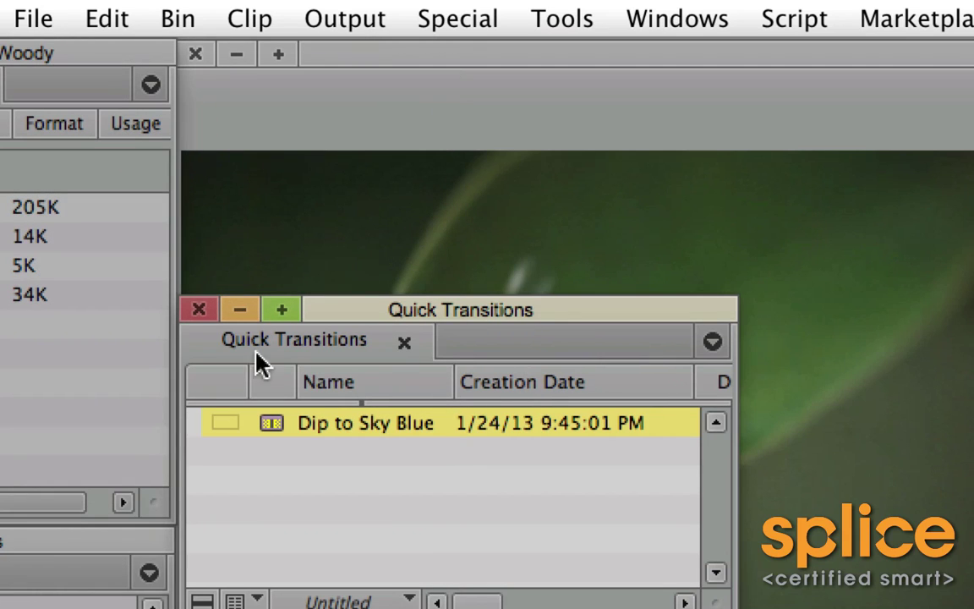
pyautogui.click(198, 310)
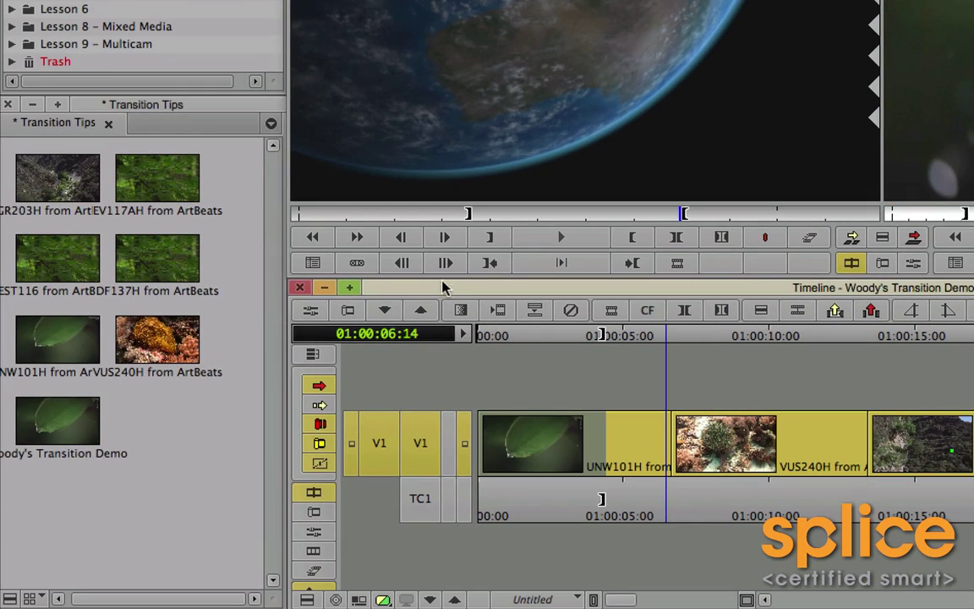
# Step: Add Dip to Sky Blue as a quick transition, applied to all transitions
pyautogui.click(461, 311)
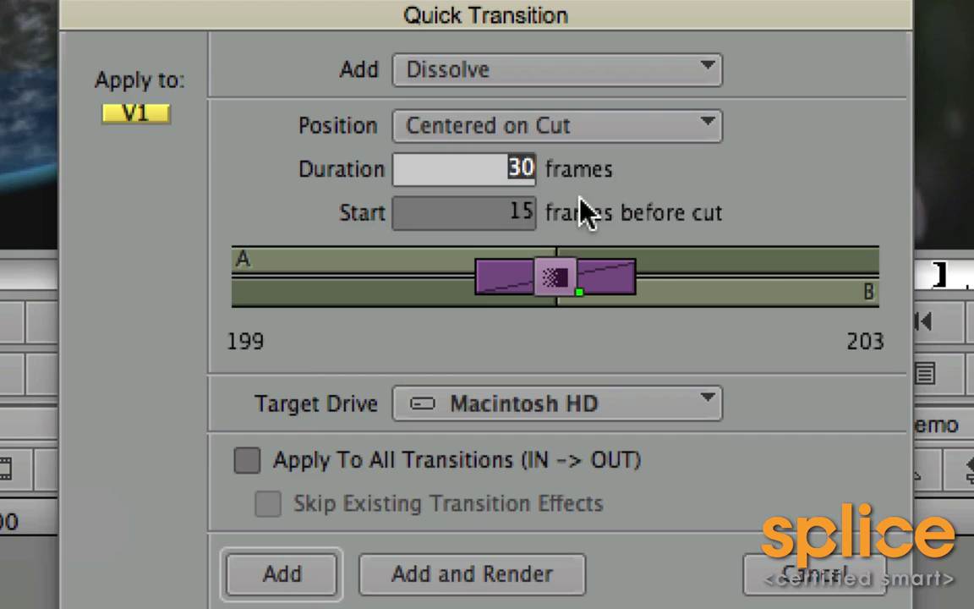
pyautogui.click(679, 71)
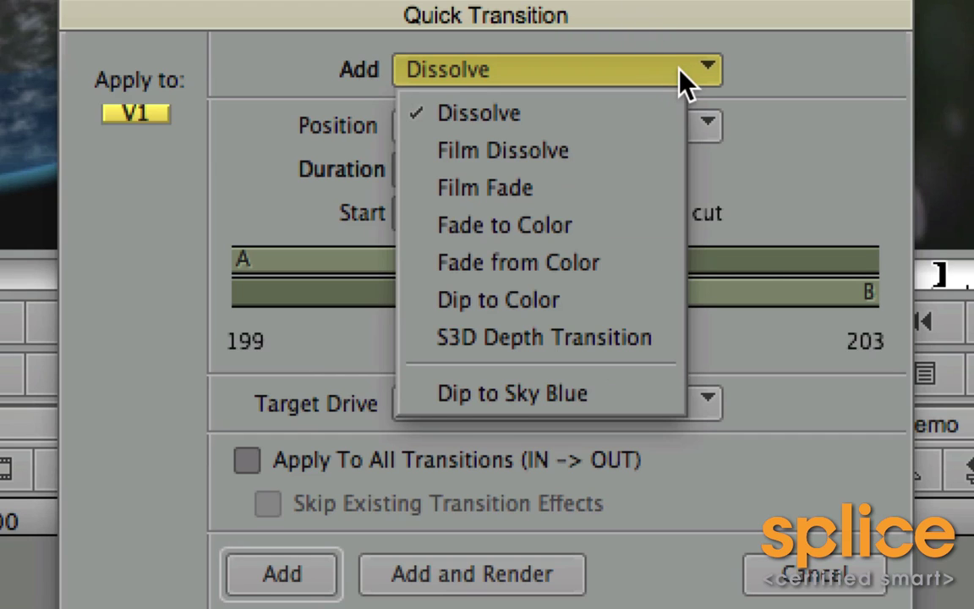
pyautogui.click(643, 413)
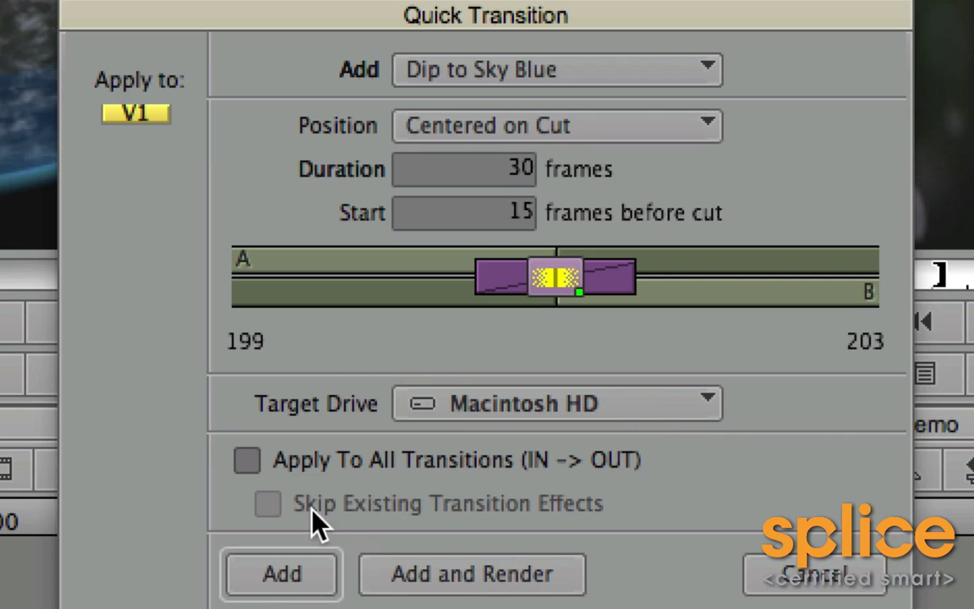
pyautogui.click(275, 465)
pyautogui.click(302, 584)
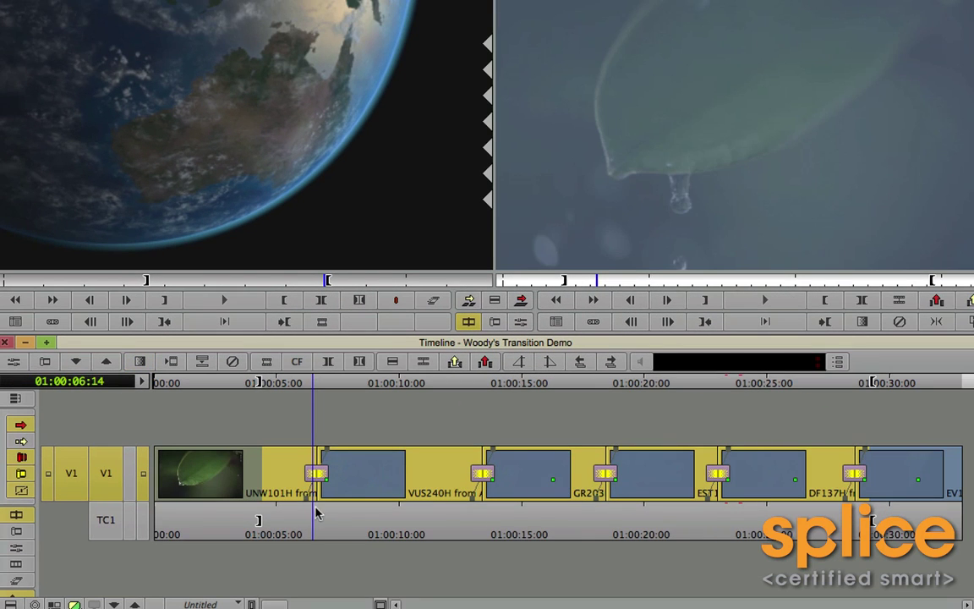
# Step: Play the sequence from just before the first cut to review the sky-blue dips
pyautogui.click(301, 528)
pyautogui.press('space')
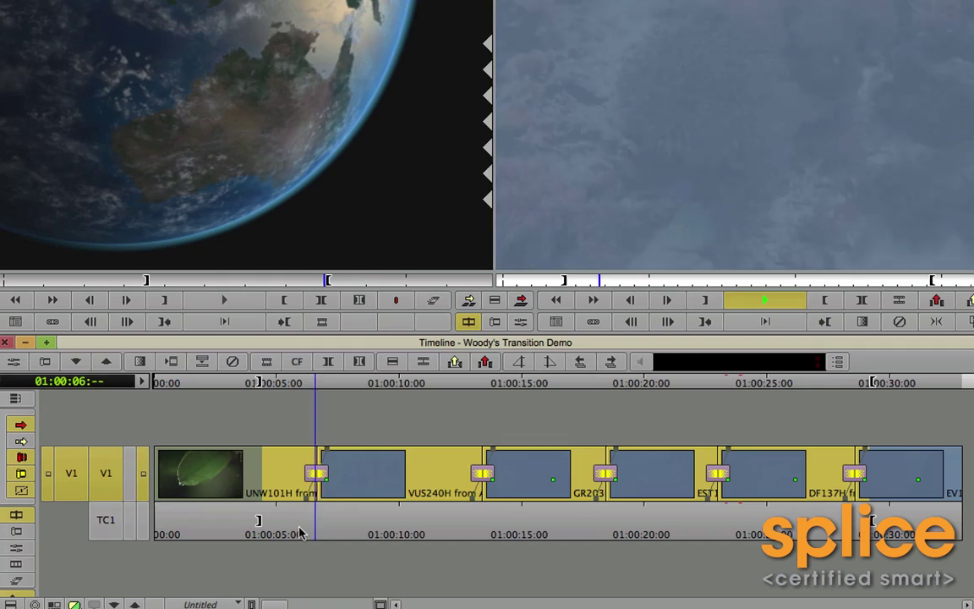
pyautogui.click(461, 524)
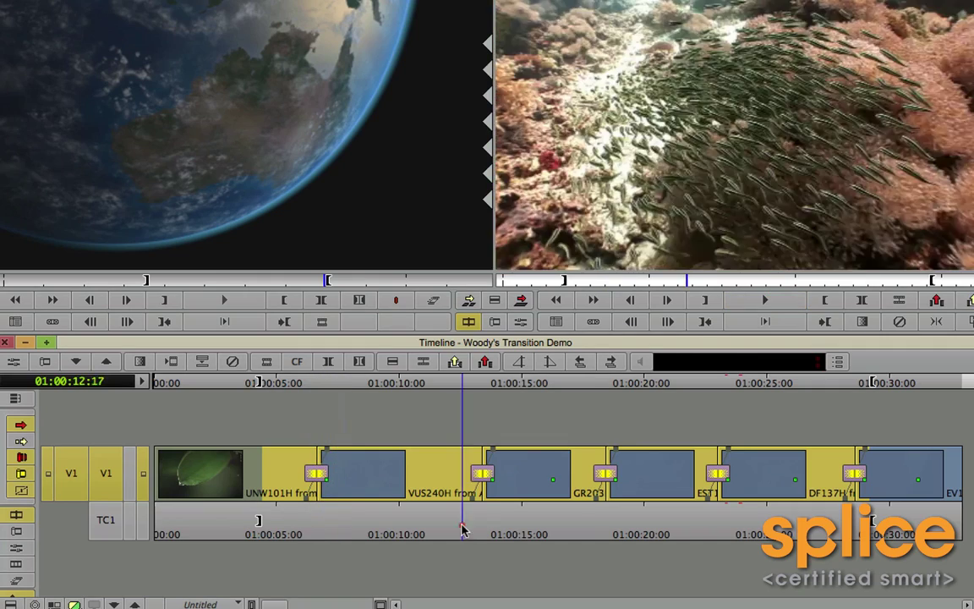
# Step: Scrub through the sequence and across the first cut to preview the dips
pyautogui.click(487, 534)
pyautogui.moveTo(487, 534); pyautogui.dragTo(576, 537)
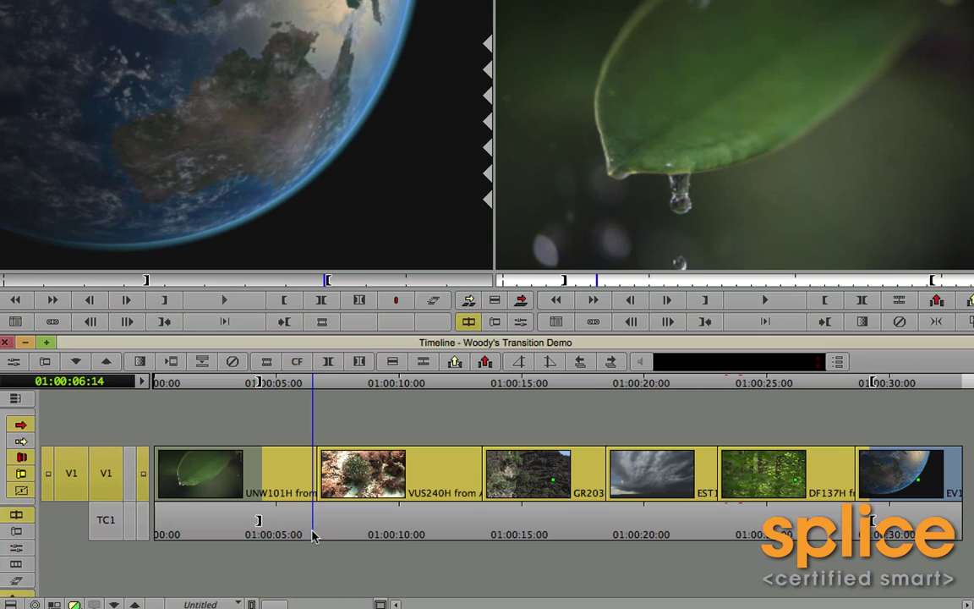
pyautogui.moveTo(313, 535)
pyautogui.mouseDown()
pyautogui.moveTo(328, 527)
pyautogui.moveTo(315, 531)
pyautogui.mouseUp()
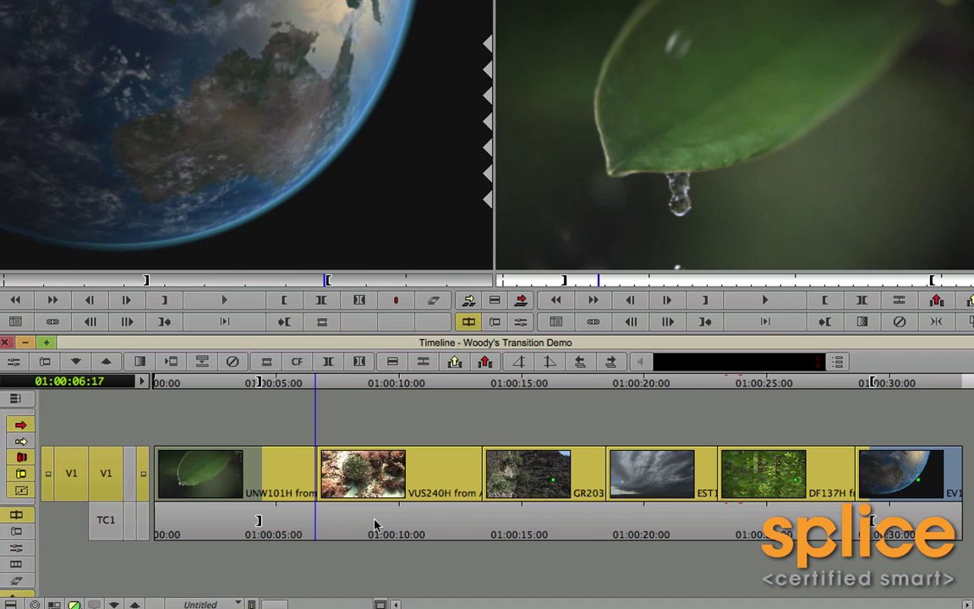
# Step: Add a 2-frame Dip to Color quick transition at the cut
pyautogui.press('\\')
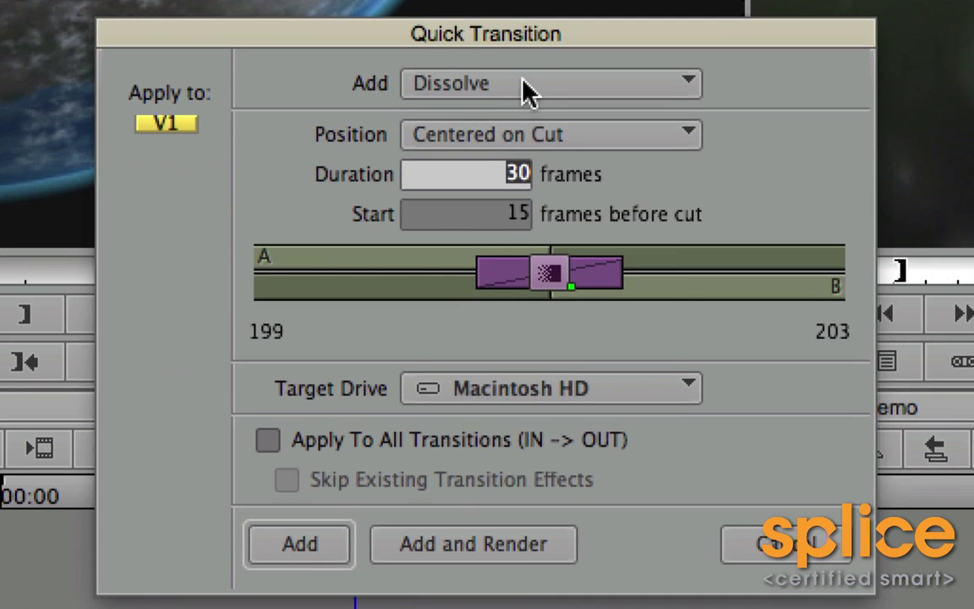
pyautogui.click(391, 189)
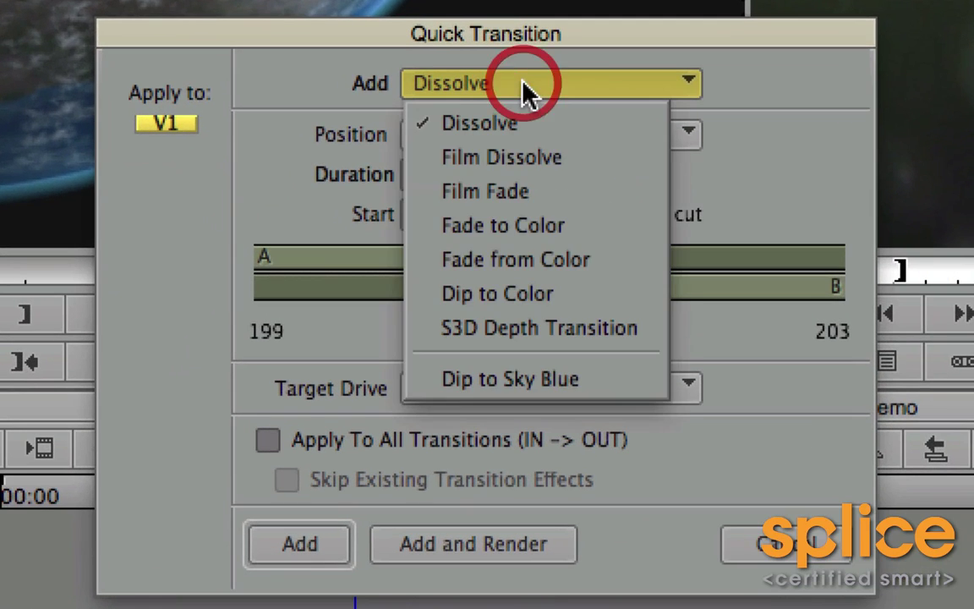
pyautogui.click(583, 289)
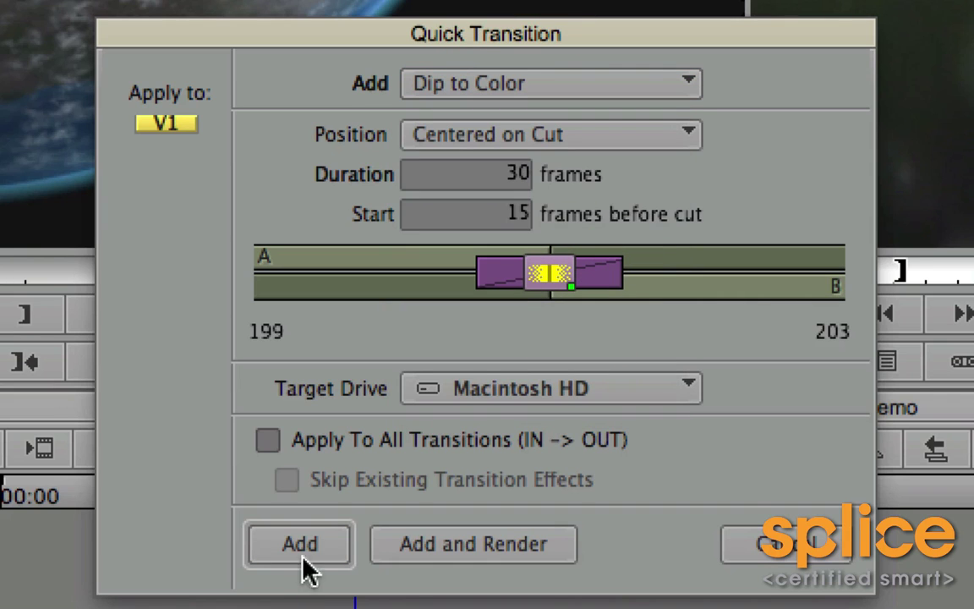
pyautogui.click(497, 182)
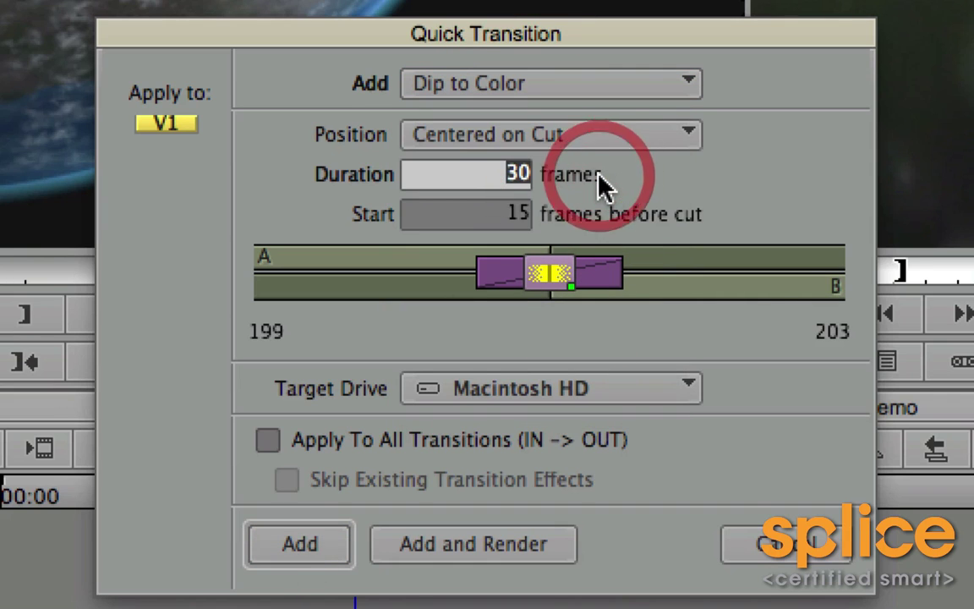
pyautogui.write('2')
pyautogui.click(298, 551)
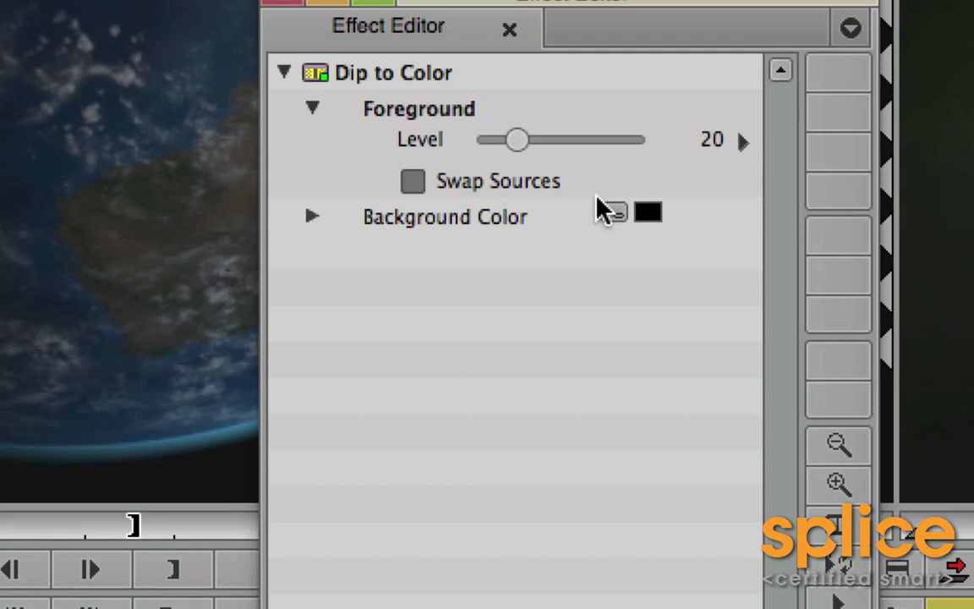
# Step: Change the dip's background colour from black to white (Snow)
pyautogui.click(616, 219)
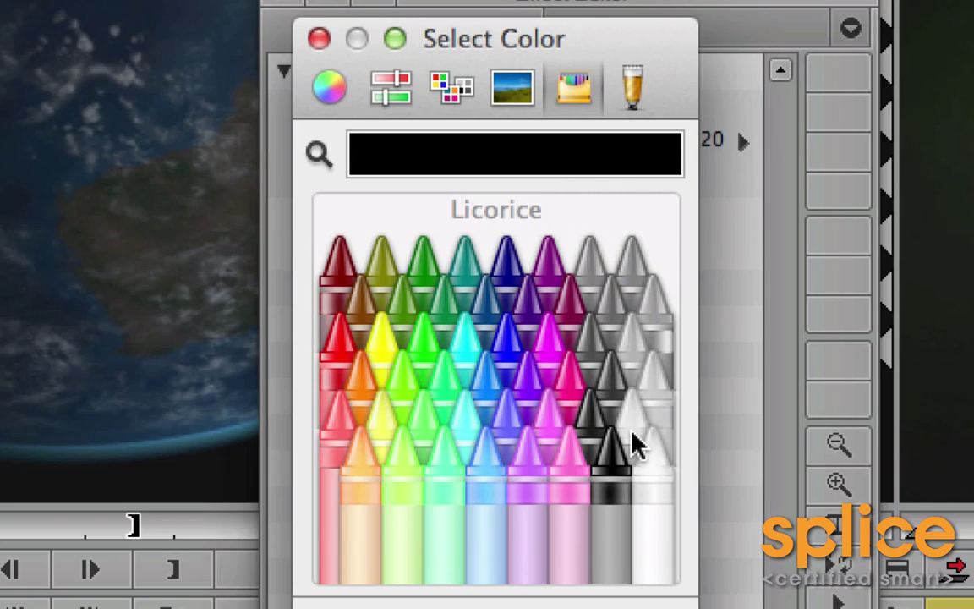
pyautogui.click(655, 460)
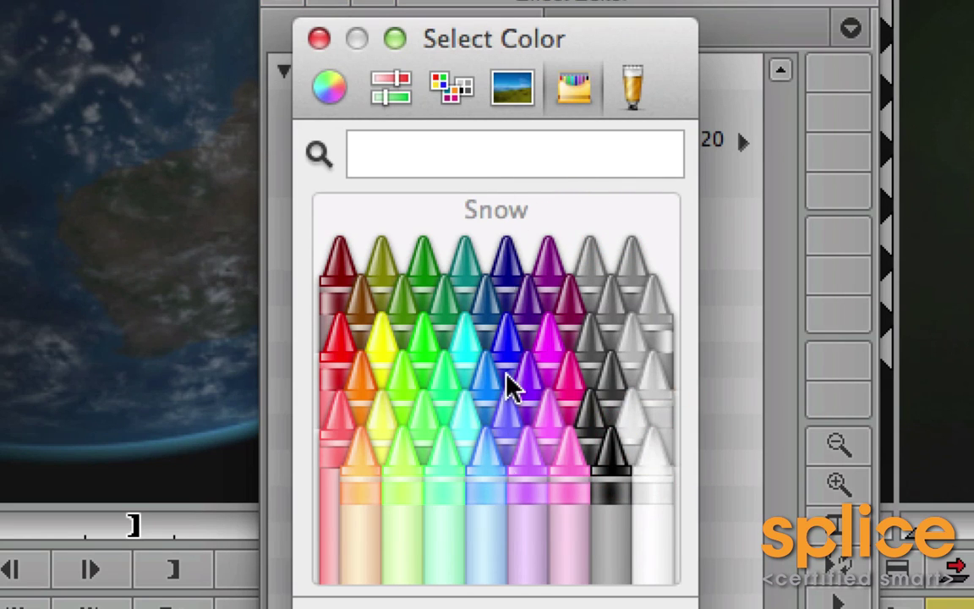
pyautogui.click(319, 38)
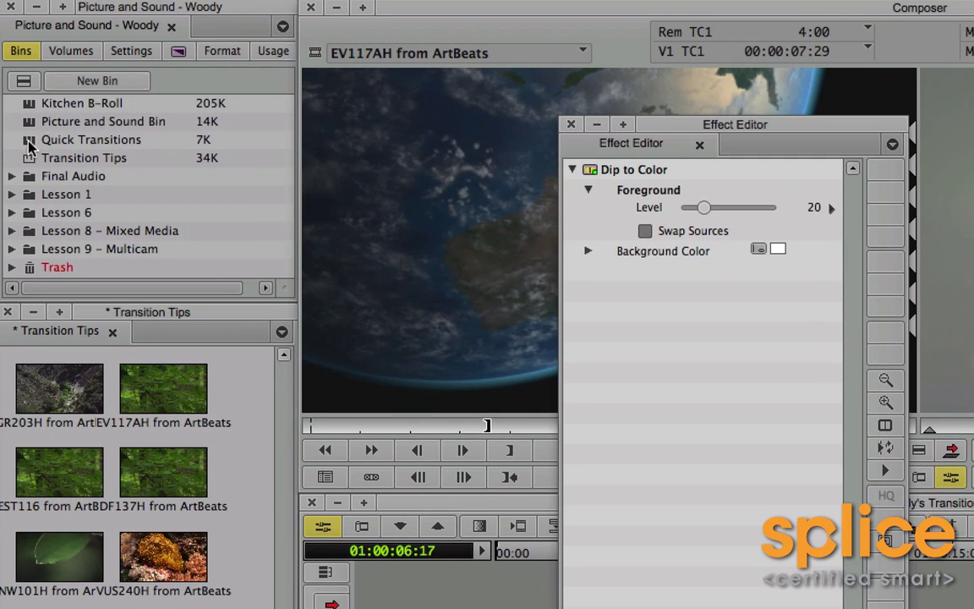
# Step: Save the white dip into Quick Transitions as 'White Flash', then close the bin and Effect Editor
pyautogui.doubleClick(29, 140)
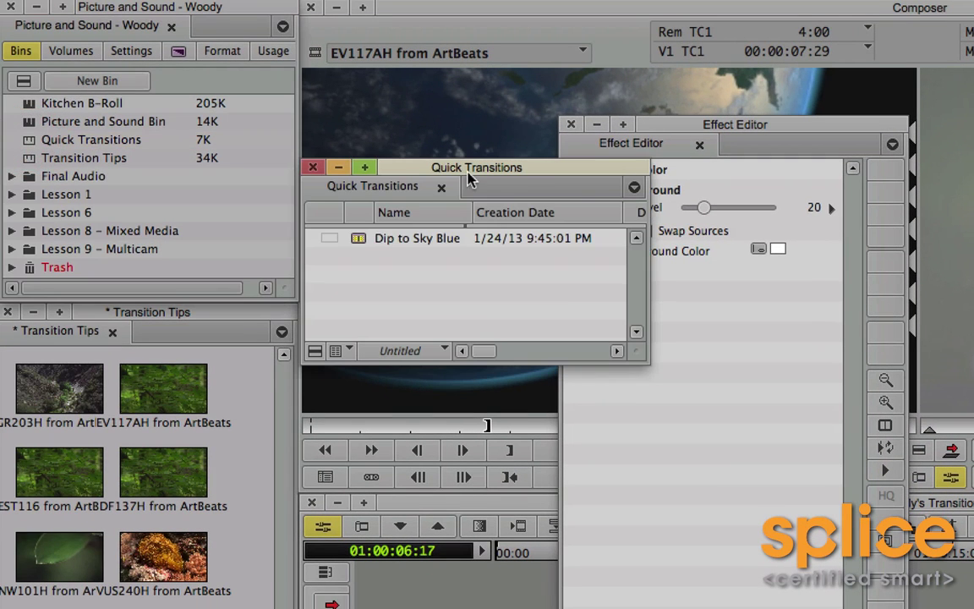
pyautogui.moveTo(507, 175); pyautogui.dragTo(437, 328)
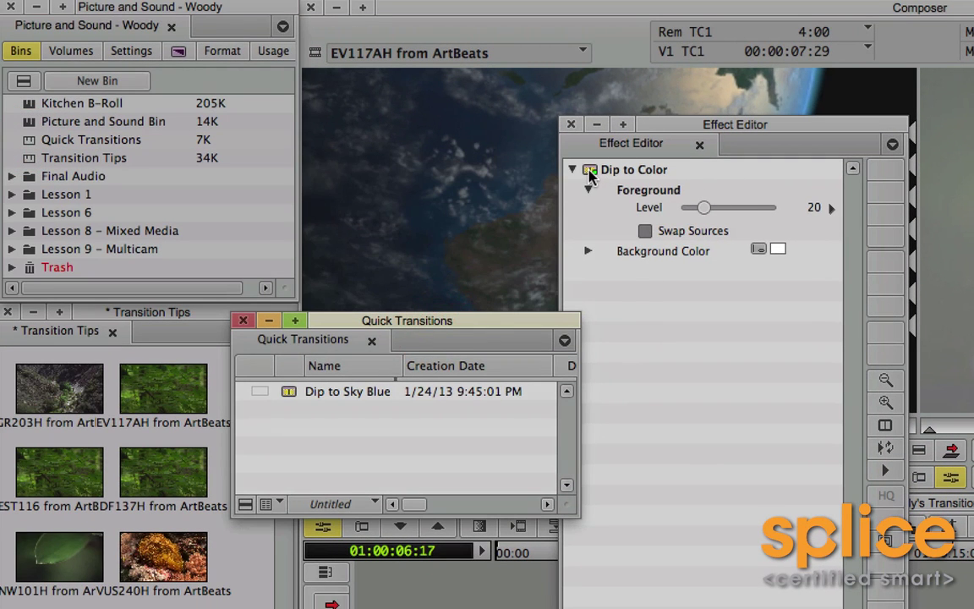
pyautogui.moveTo(589, 172); pyautogui.dragTo(370, 429)
pyautogui.click(355, 395)
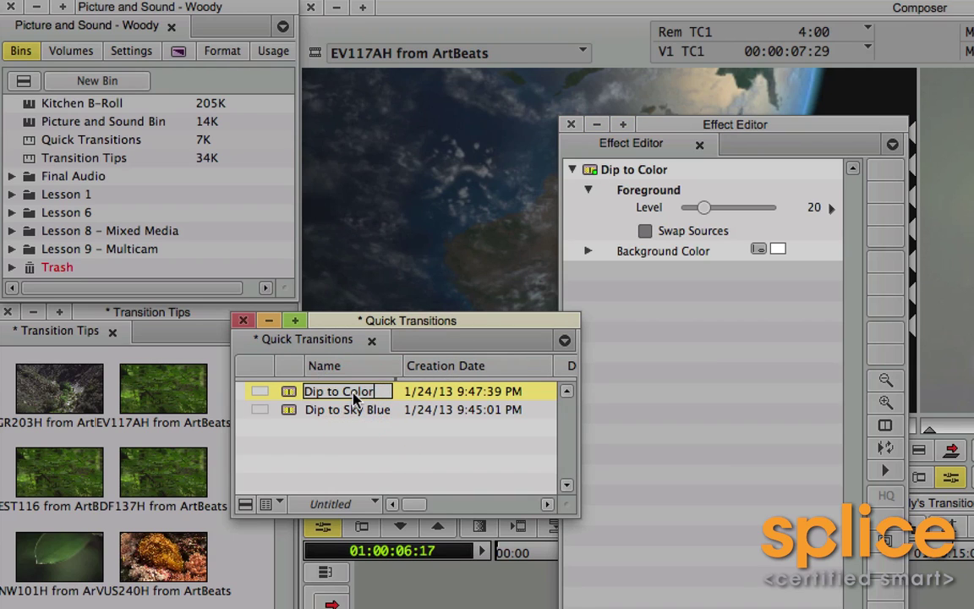
pyautogui.click(313, 399)
pyautogui.write('Flash')
pyautogui.press('Return')
pyautogui.click(342, 449)
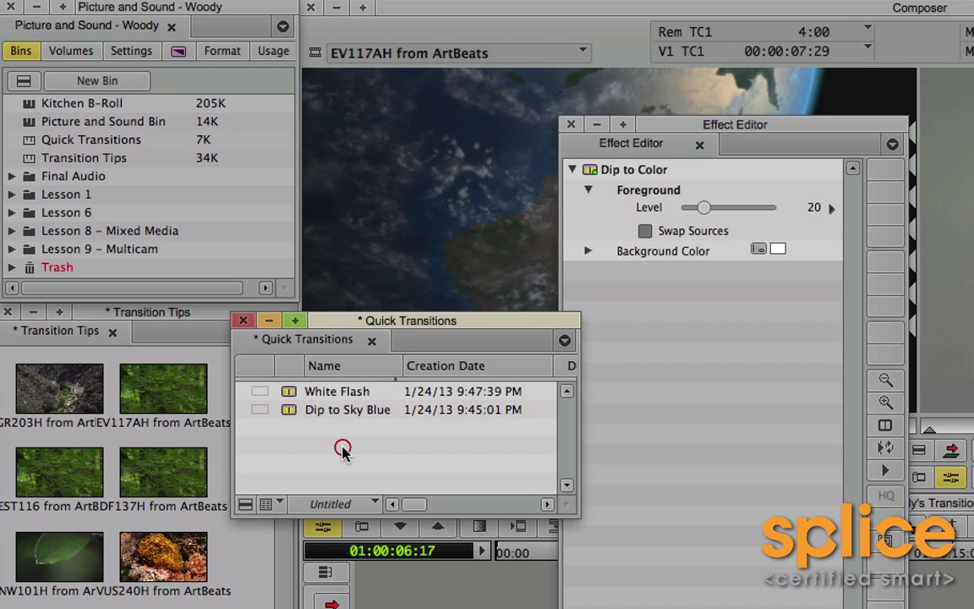
pyautogui.click(244, 320)
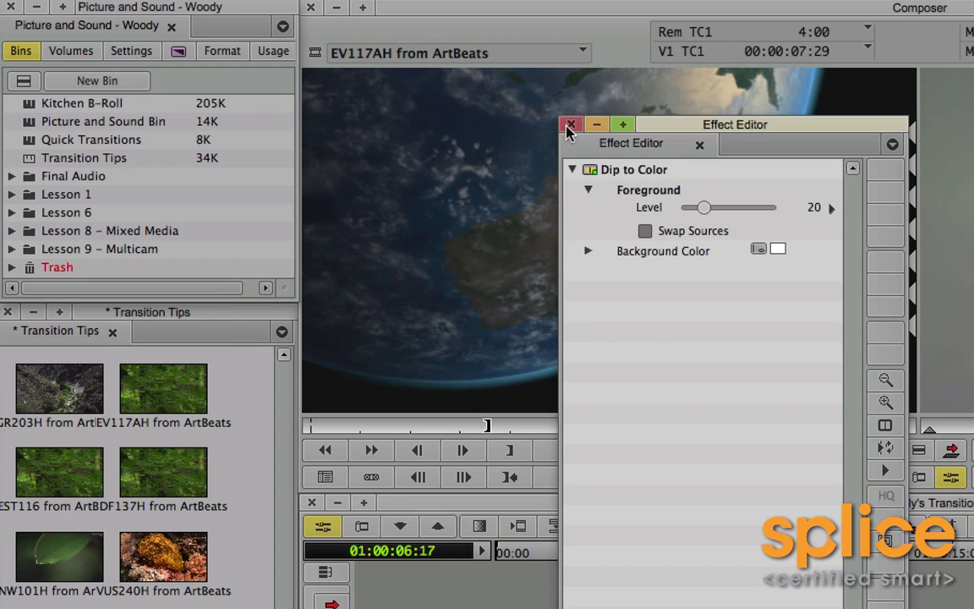
pyautogui.click(570, 125)
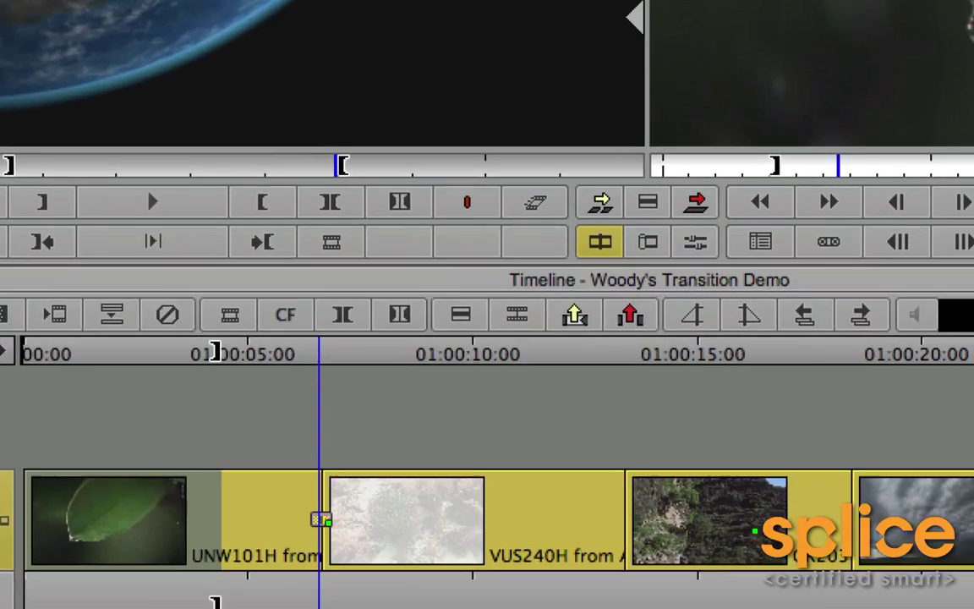
# Step: Scrub past the first cut to review the white flash
pyautogui.click(178, 567)
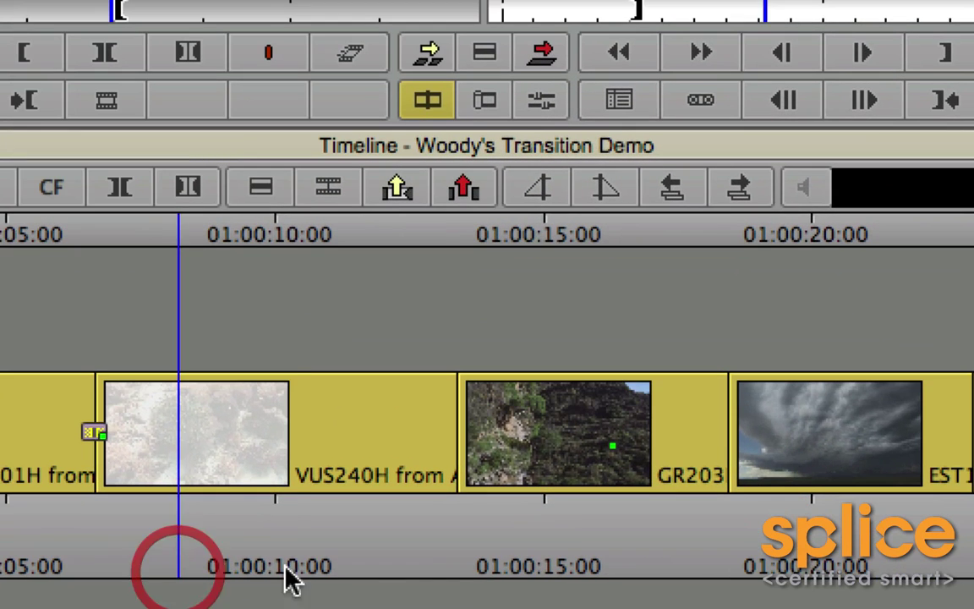
pyautogui.moveTo(300, 579); pyautogui.dragTo(851, 427)
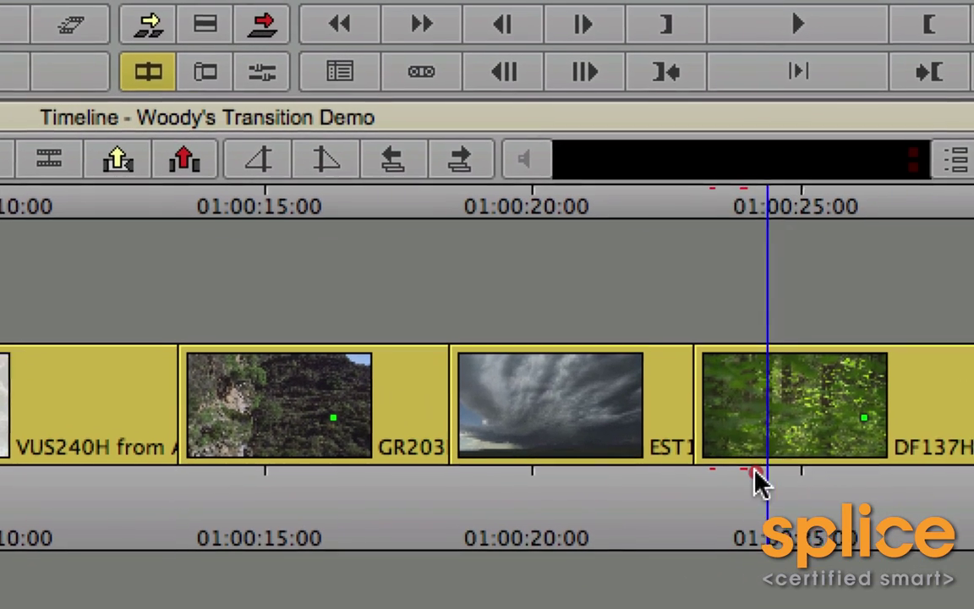
pyautogui.moveTo(761, 482); pyautogui.dragTo(728, 474)
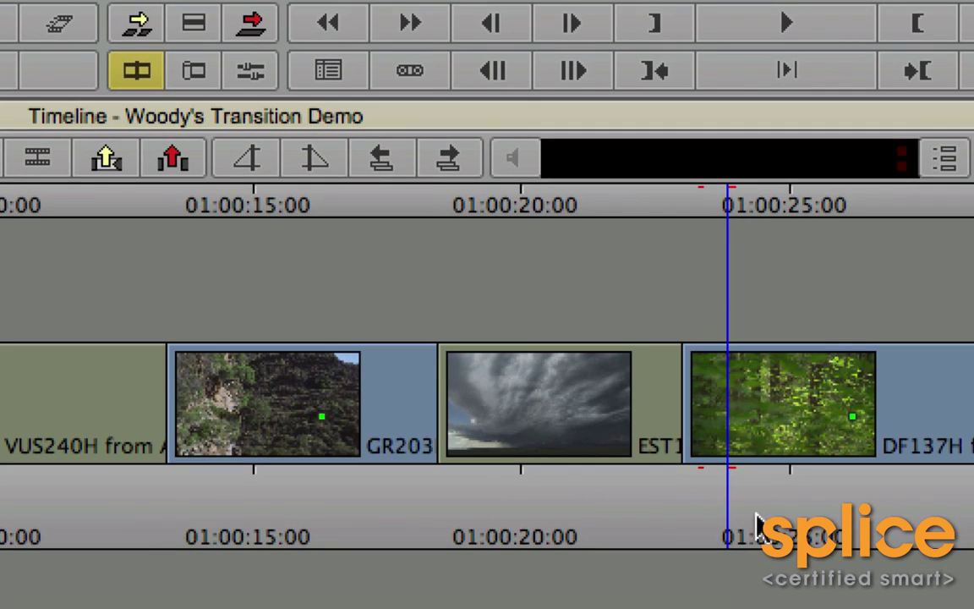
# Step: Add edits to forest clip DF137H every 10 frames, creating a run of short pieces
pyautogui.click(34, 159)
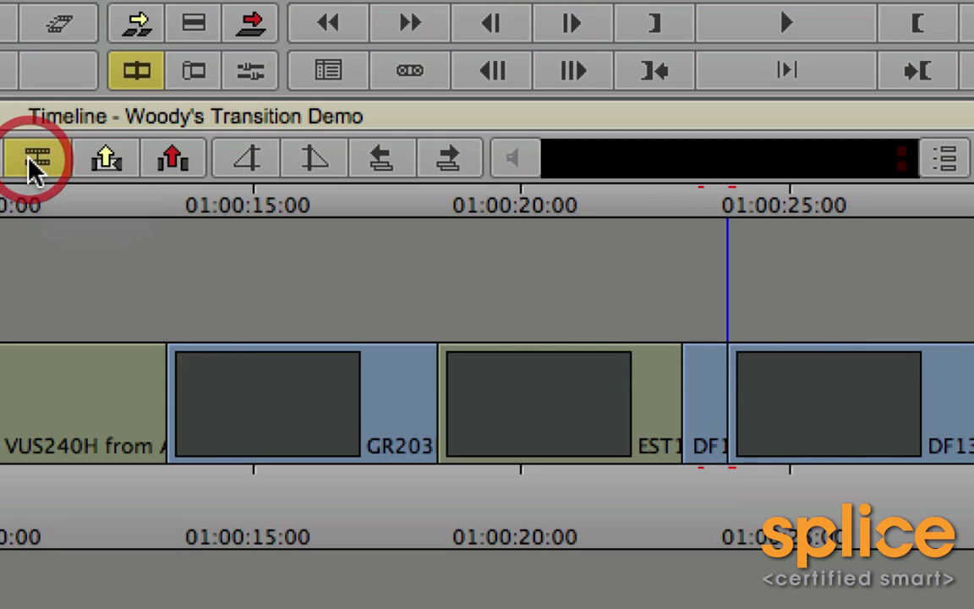
pyautogui.click(570, 70)
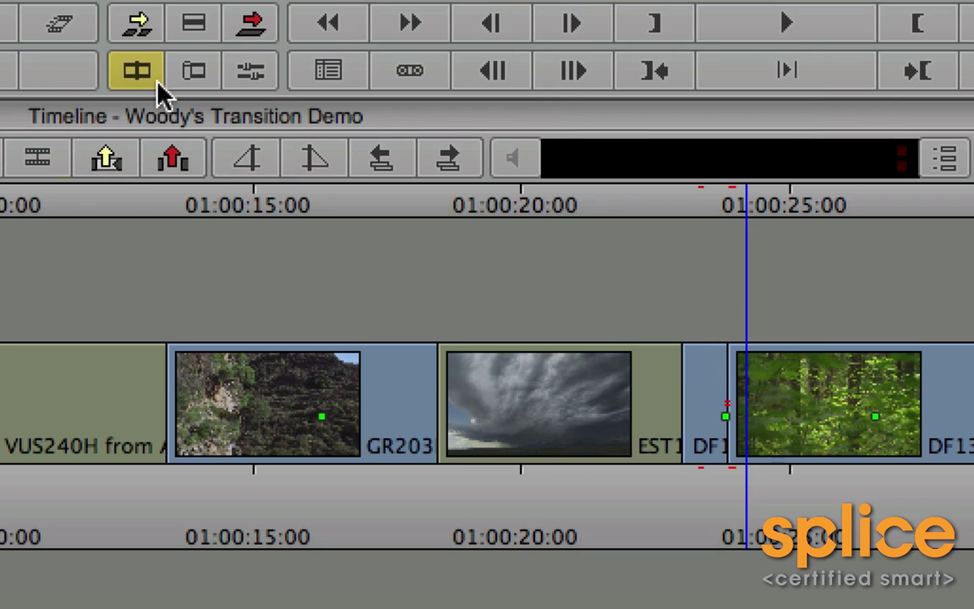
pyautogui.click(37, 165)
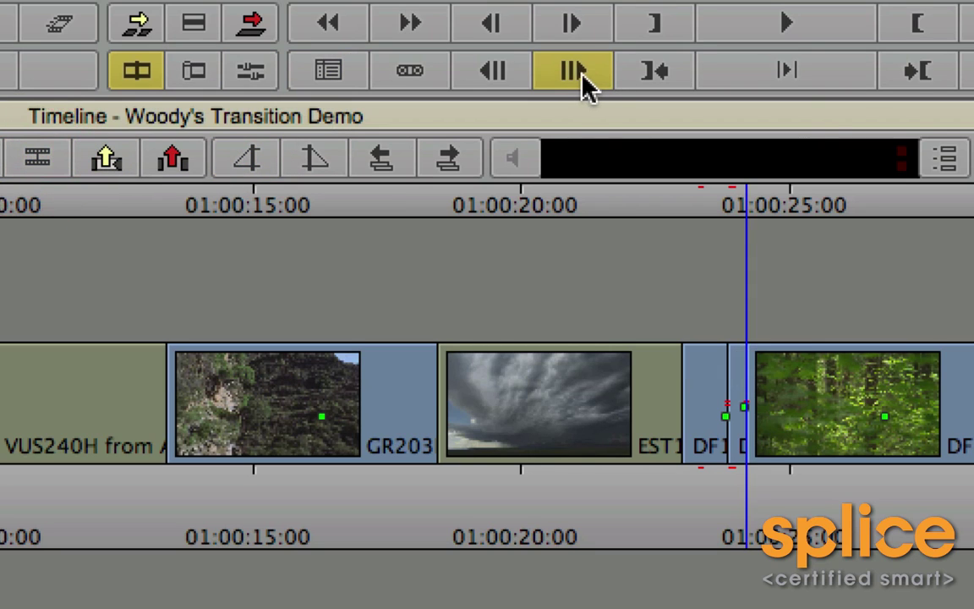
pyautogui.click(577, 36)
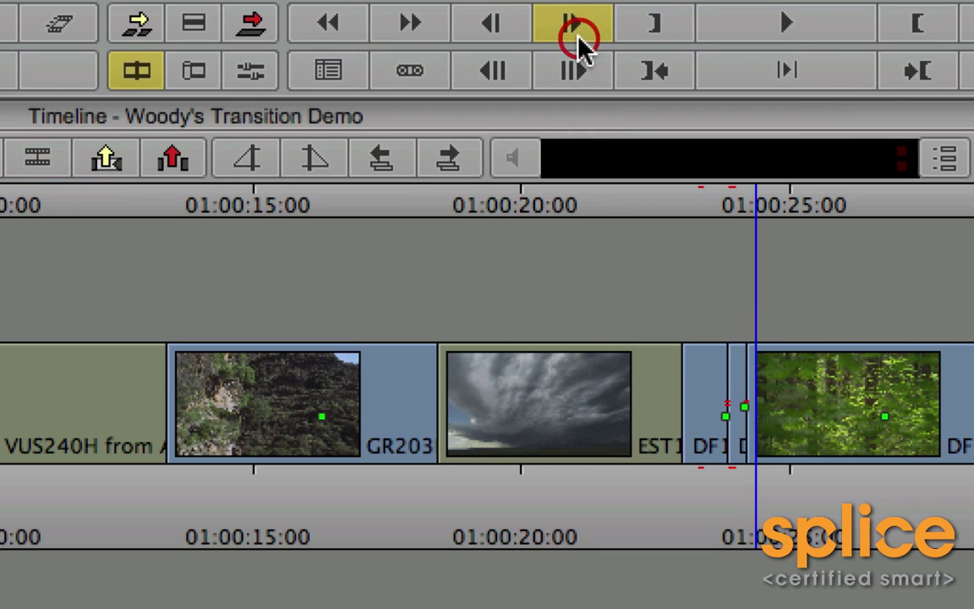
pyautogui.click(38, 158)
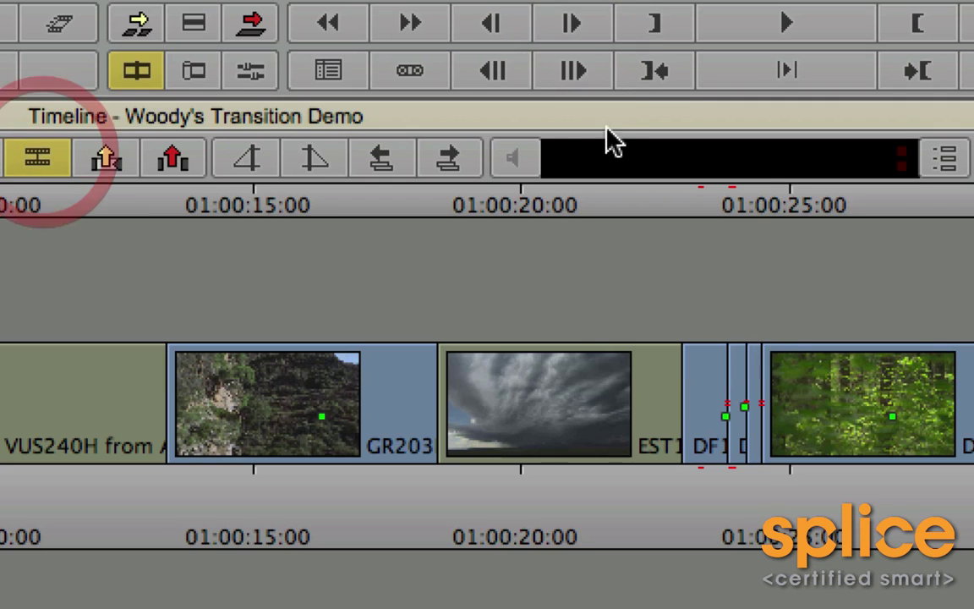
pyautogui.click(573, 72)
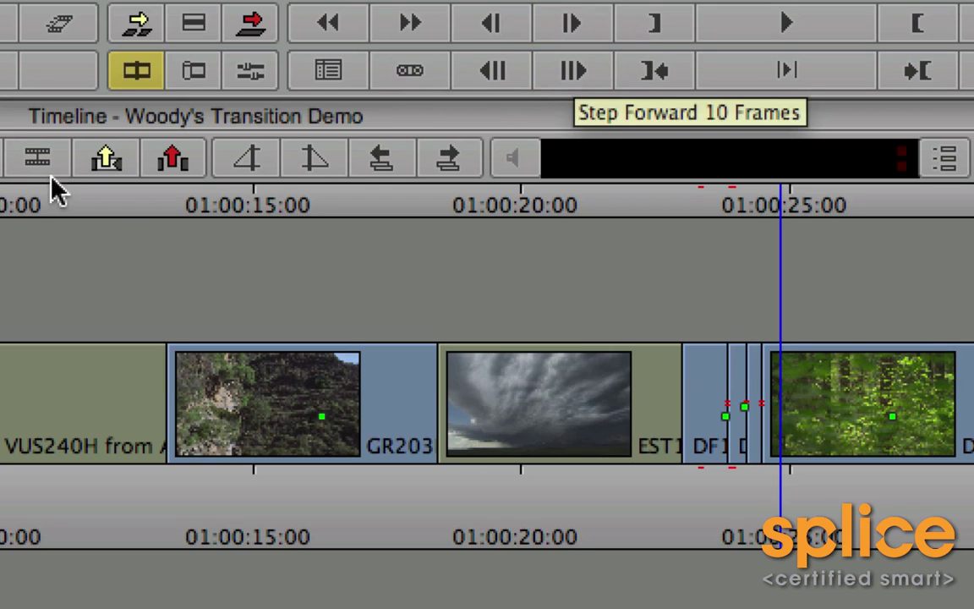
pyautogui.click(37, 158)
pyautogui.click(571, 24)
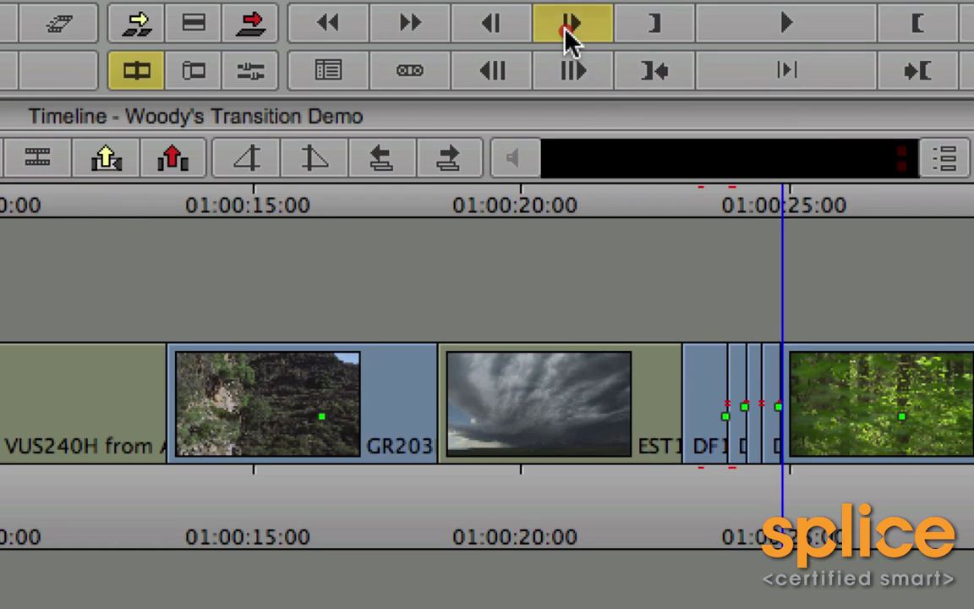
pyautogui.click(29, 167)
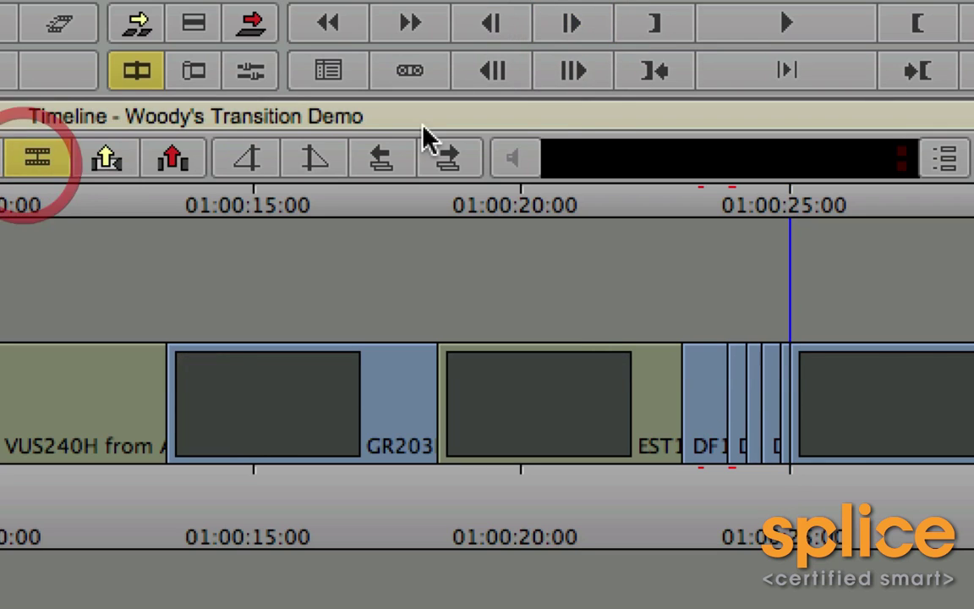
pyautogui.click(573, 72)
pyautogui.click(574, 71)
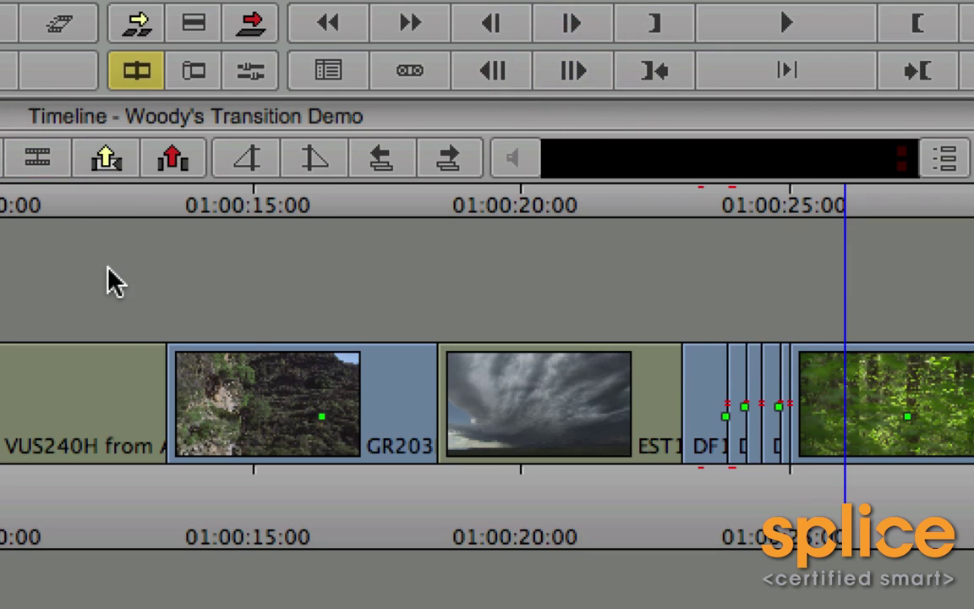
pyautogui.click(39, 160)
pyautogui.click(588, 21)
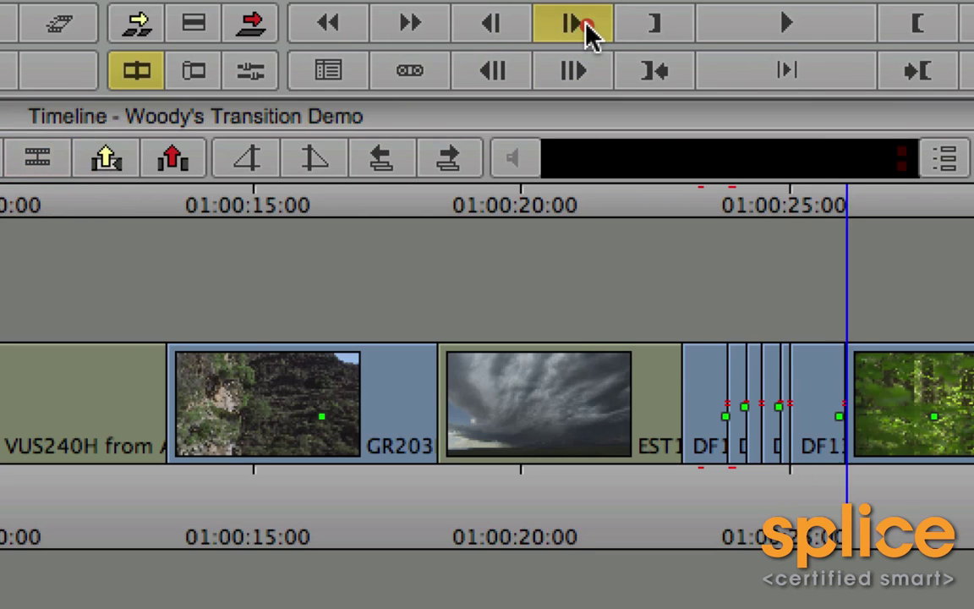
pyautogui.click(37, 157)
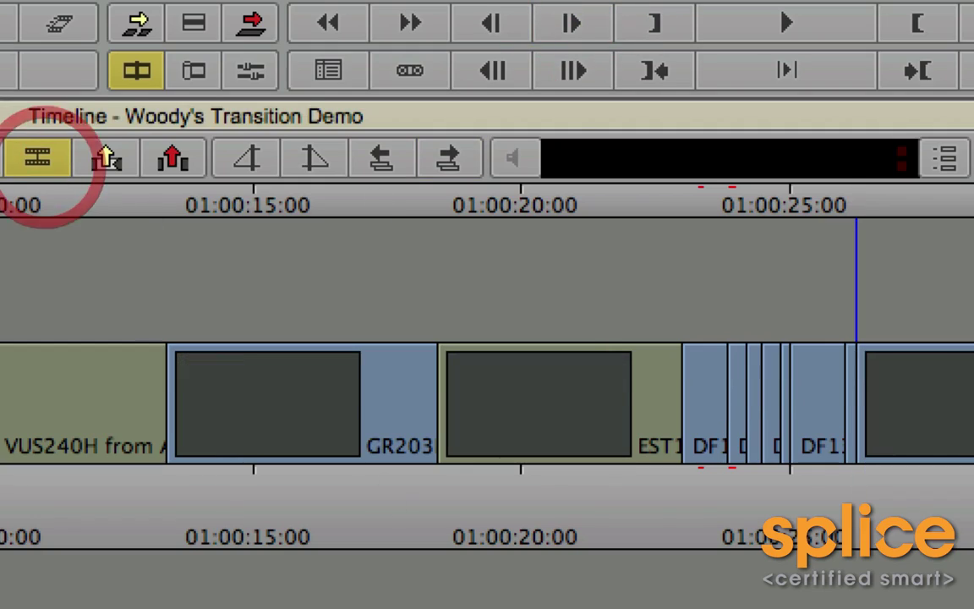
pyautogui.click(851, 520)
# Step: Scrub through the storm and forest clips to past the end of the new cuts
pyautogui.moveTo(854, 526)
pyautogui.mouseDown()
pyautogui.moveTo(696, 521)
pyautogui.moveTo(863, 512)
pyautogui.mouseUp()
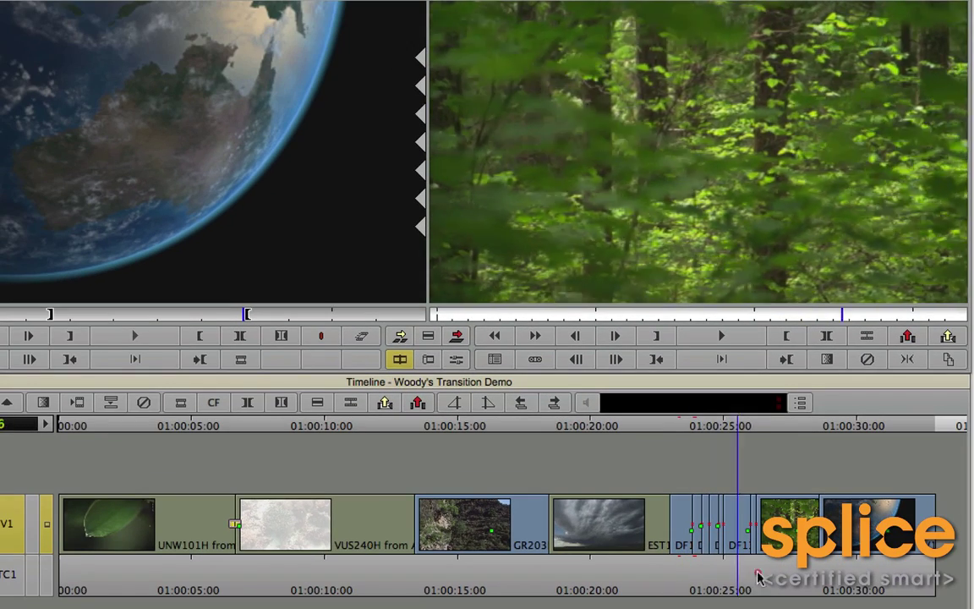
pyautogui.moveTo(758, 577)
pyautogui.mouseDown()
pyautogui.moveTo(669, 582)
pyautogui.moveTo(758, 576)
pyautogui.moveTo(692, 586)
pyautogui.moveTo(738, 581)
pyautogui.moveTo(674, 576)
pyautogui.mouseUp()
pyautogui.moveTo(748, 582); pyautogui.dragTo(779, 586)
# Step: Mark the forest section and add White Flash to all its cuts
pyautogui.press('i')
pyautogui.click(695, 585)
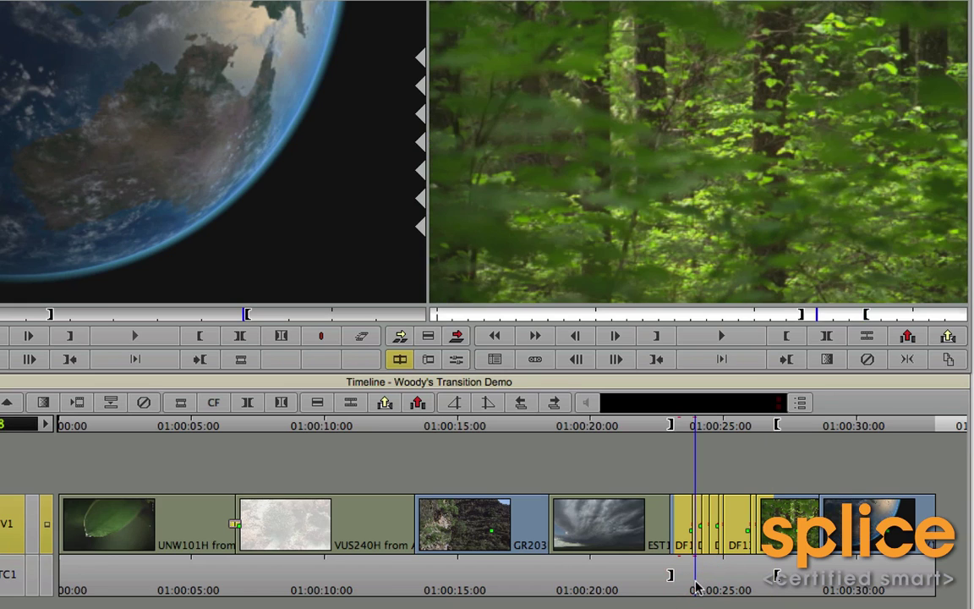
pyautogui.click(44, 403)
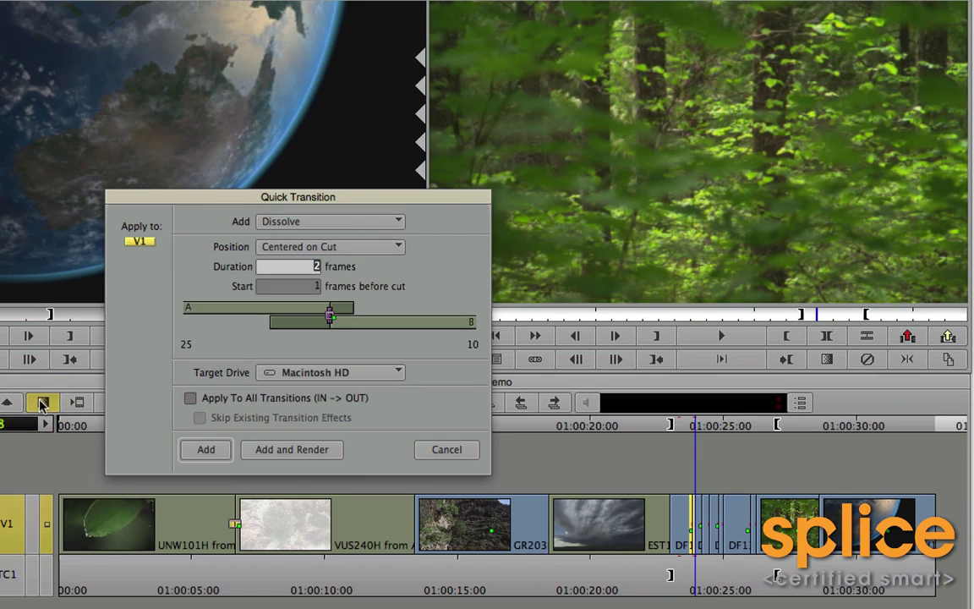
pyautogui.click(309, 223)
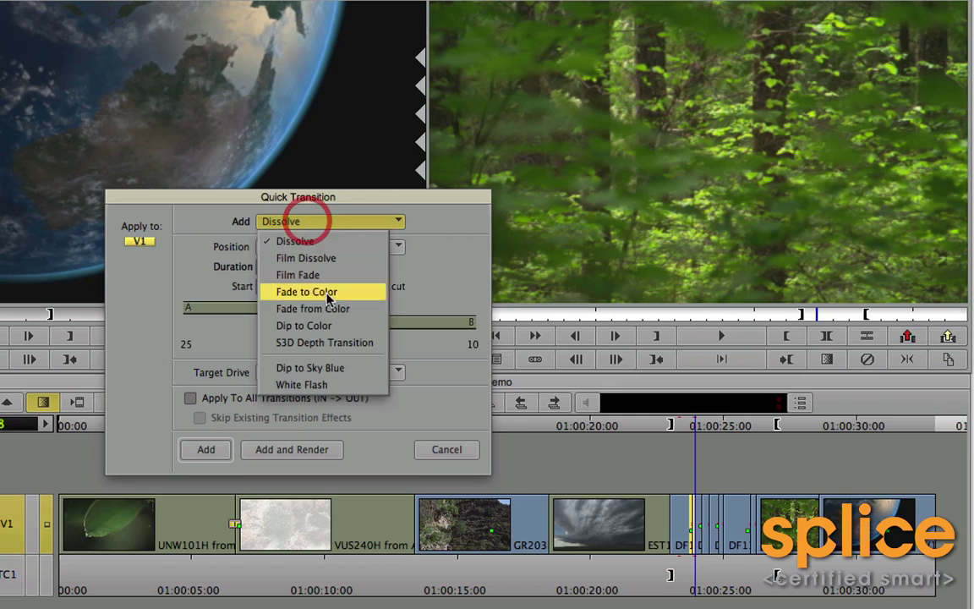
pyautogui.click(359, 384)
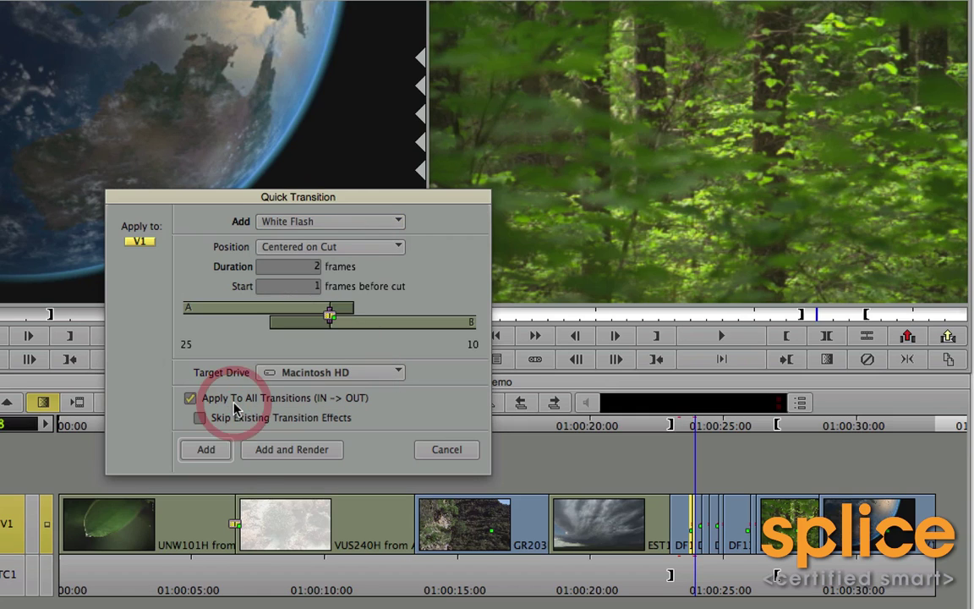
pyautogui.click(213, 451)
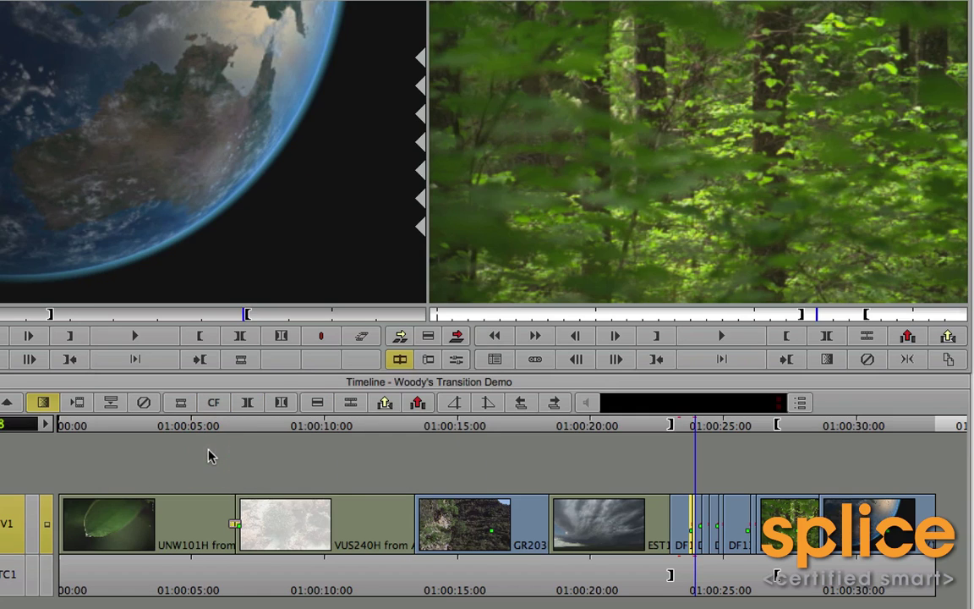
# Step: Play back and scrub through the marked section to check the white flashes
pyautogui.click(681, 429)
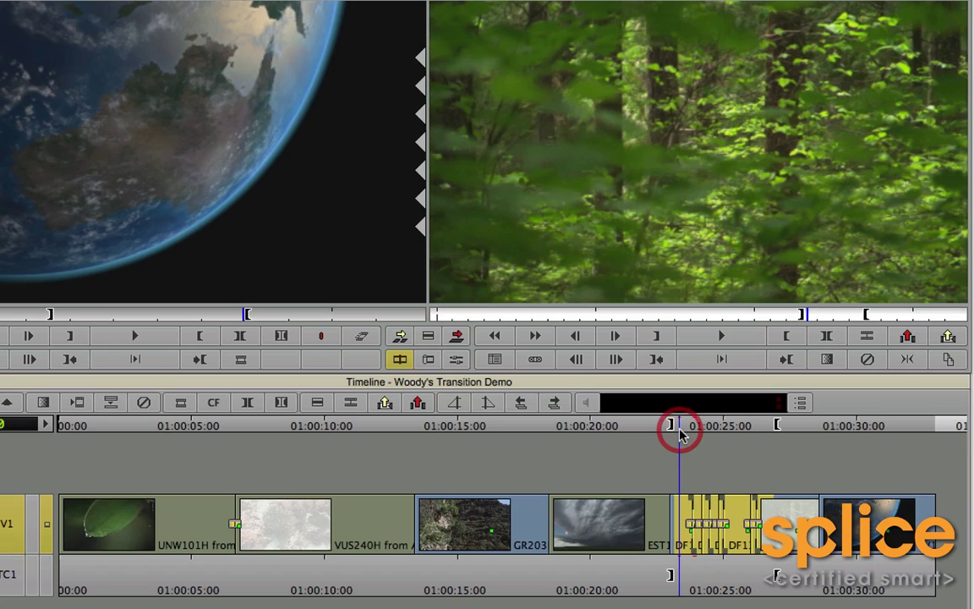
pyautogui.press('space')
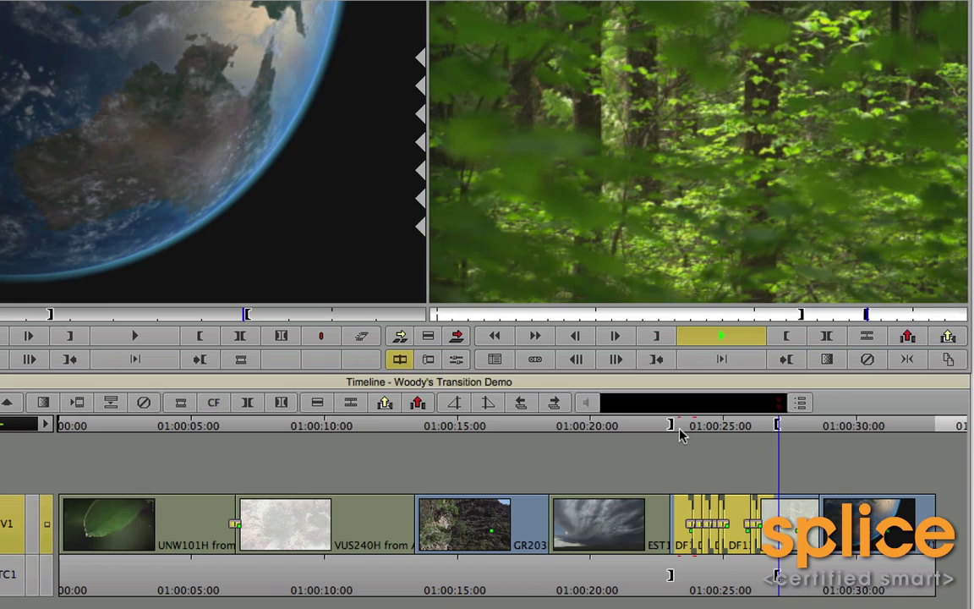
pyautogui.click(706, 429)
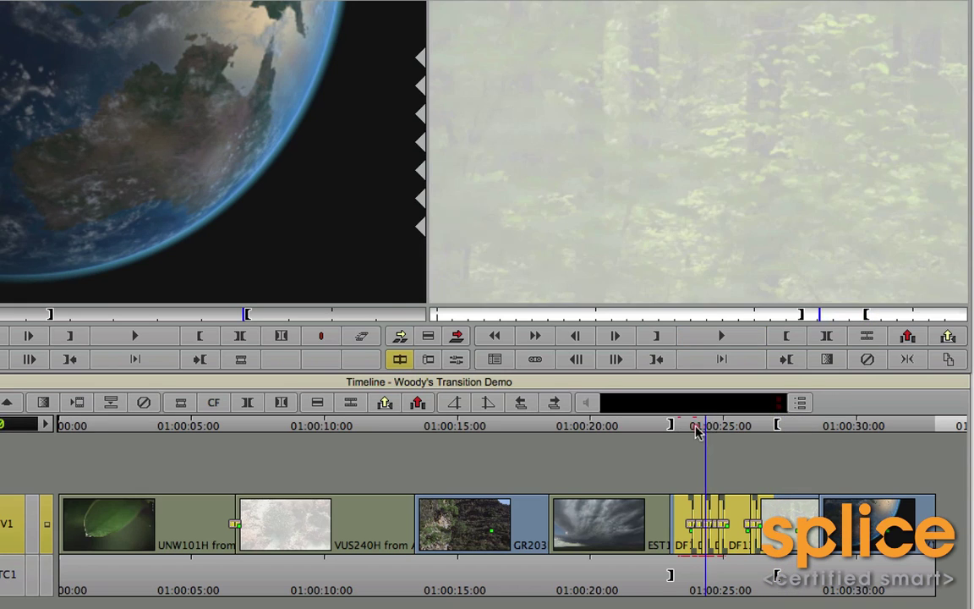
pyautogui.click(680, 430)
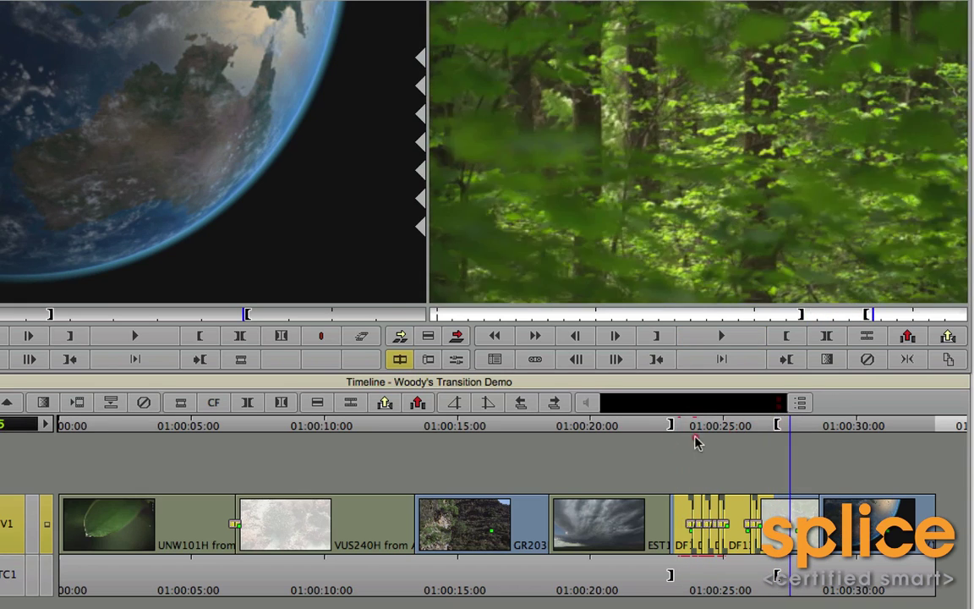
pyautogui.click(613, 445)
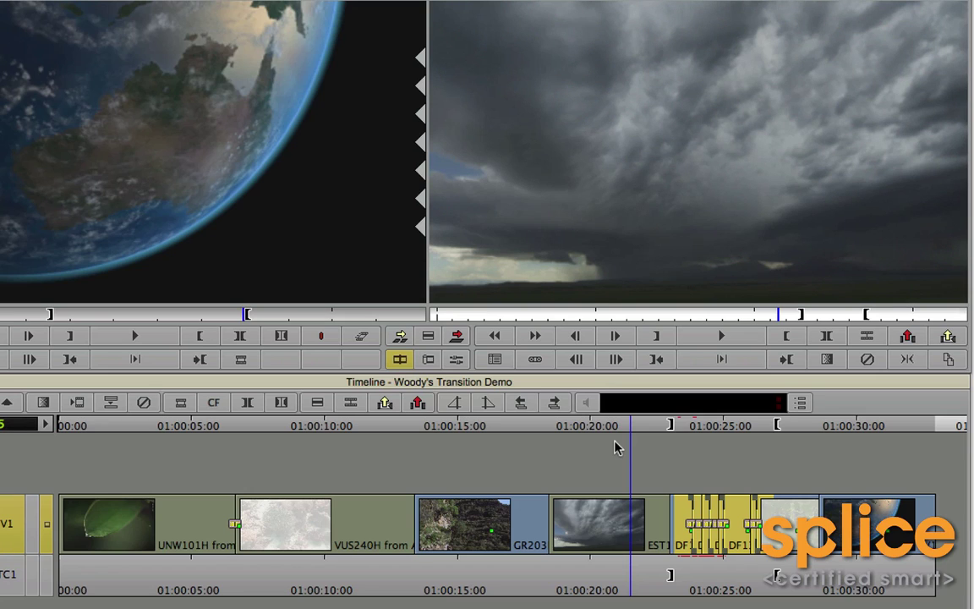
pyautogui.moveTo(687, 434)
pyautogui.mouseDown()
pyautogui.moveTo(728, 443)
pyautogui.moveTo(689, 446)
pyautogui.moveTo(738, 445)
pyautogui.moveTo(692, 452)
pyautogui.mouseUp()
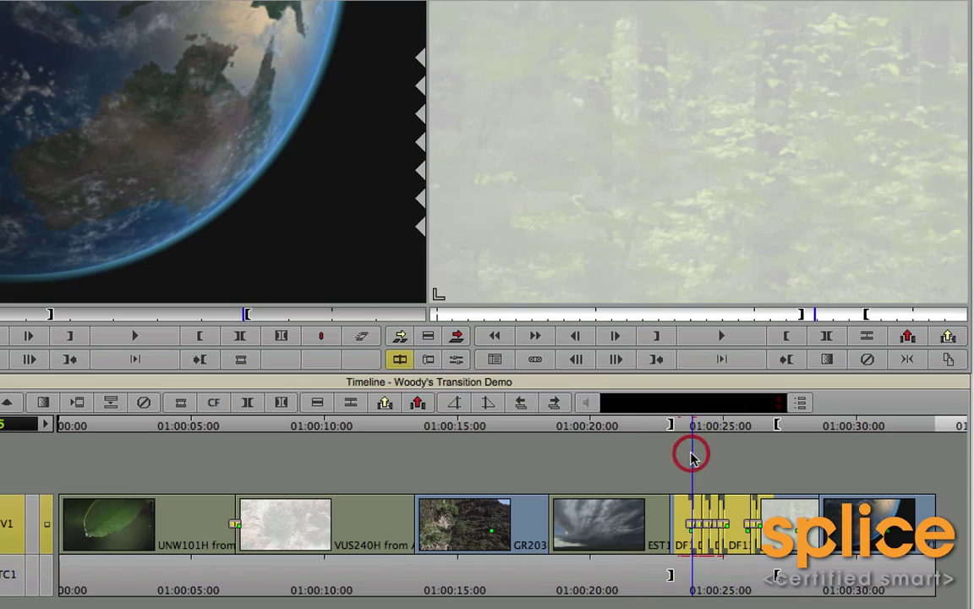
# Step: Park on the cut after leaf clip UNW101H and add the Dip to Color there
pyautogui.click(715, 592)
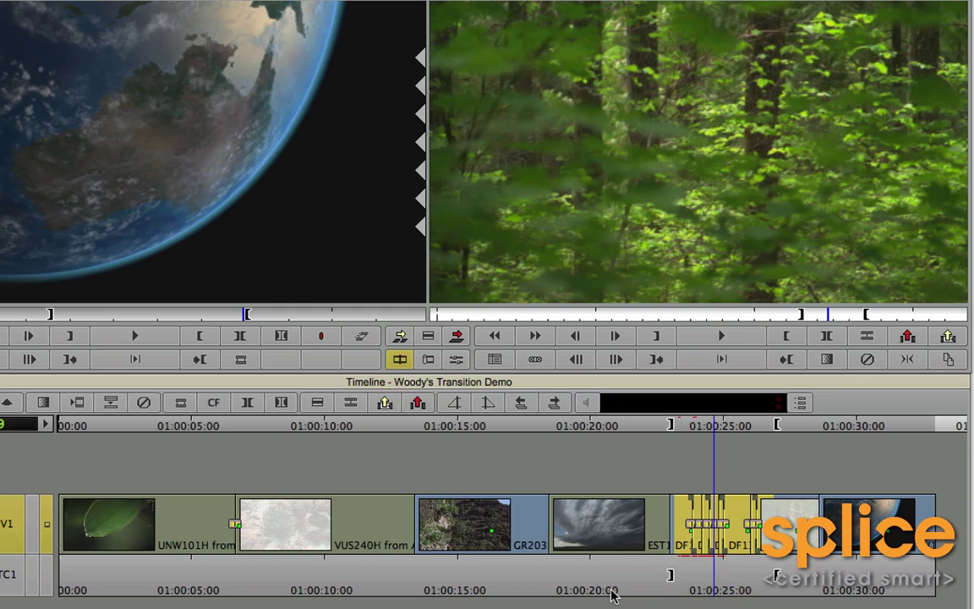
pyautogui.moveTo(609, 586); pyautogui.dragTo(392, 579)
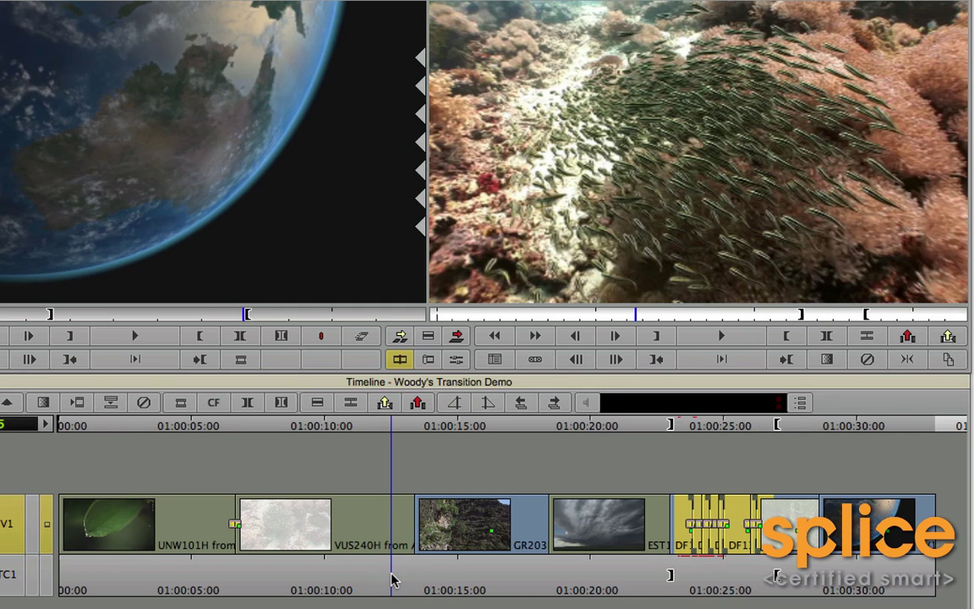
pyautogui.click(233, 578)
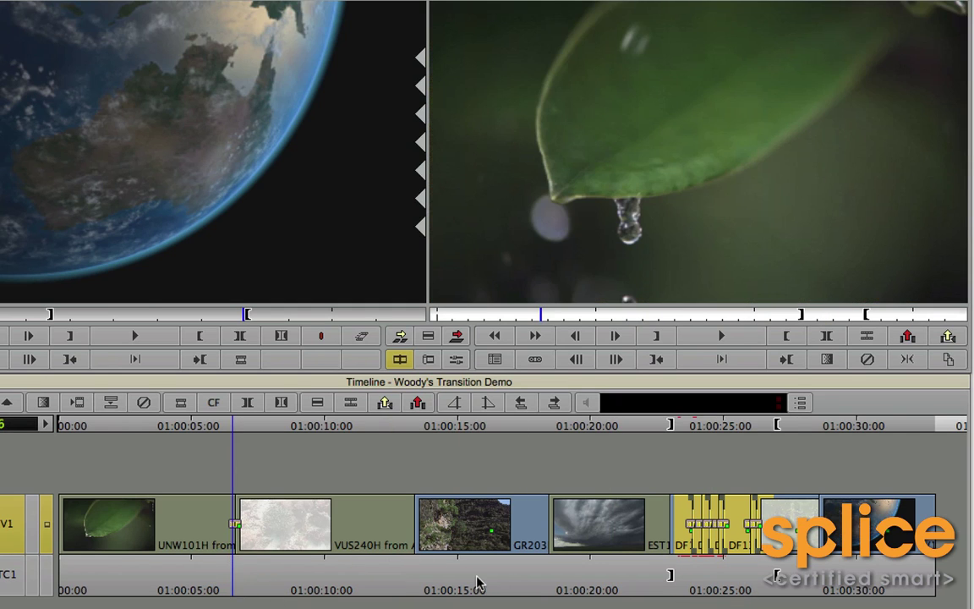
pyautogui.press('\\')
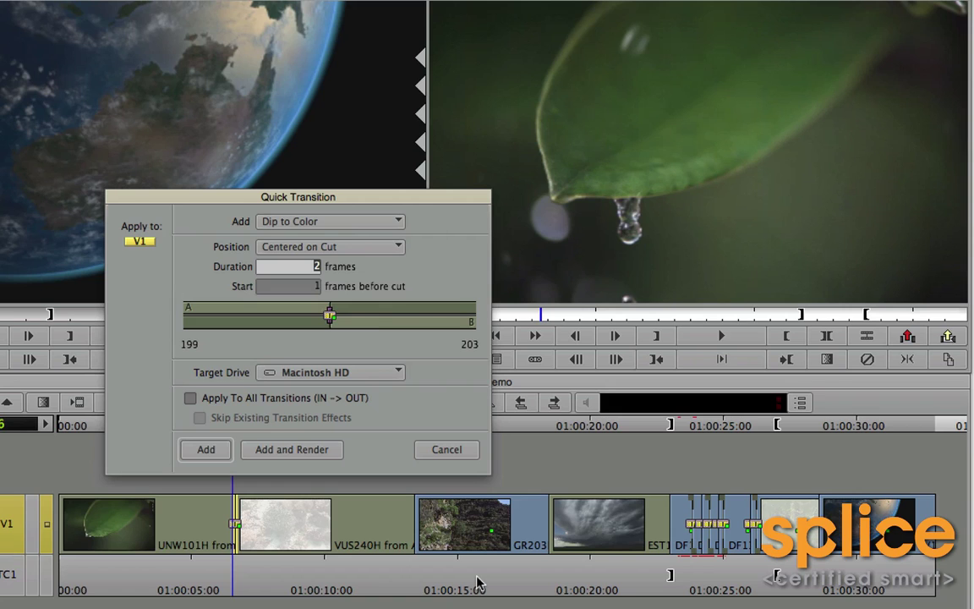
pyautogui.press('Return')
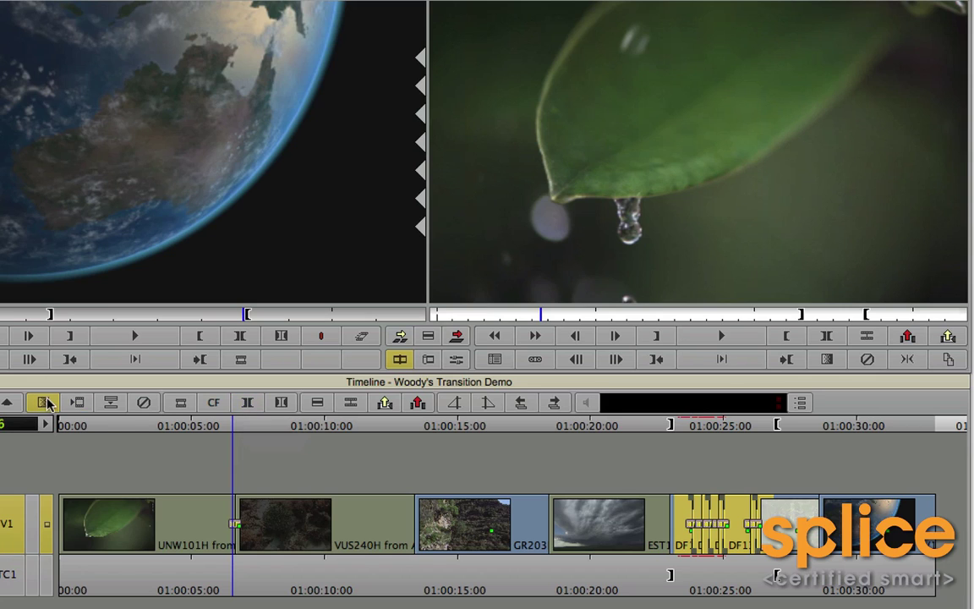
pyautogui.click(45, 402)
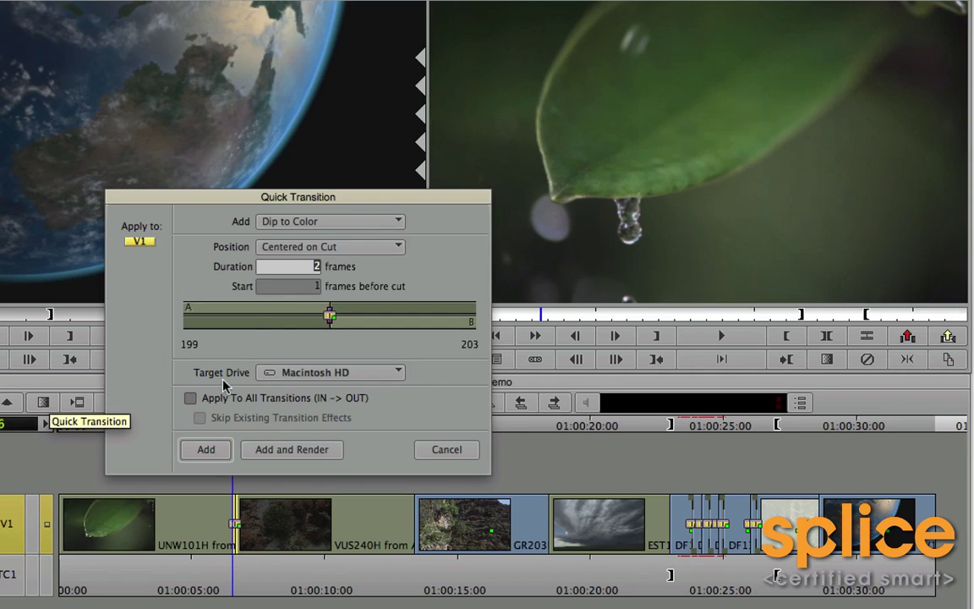
pyautogui.click(204, 453)
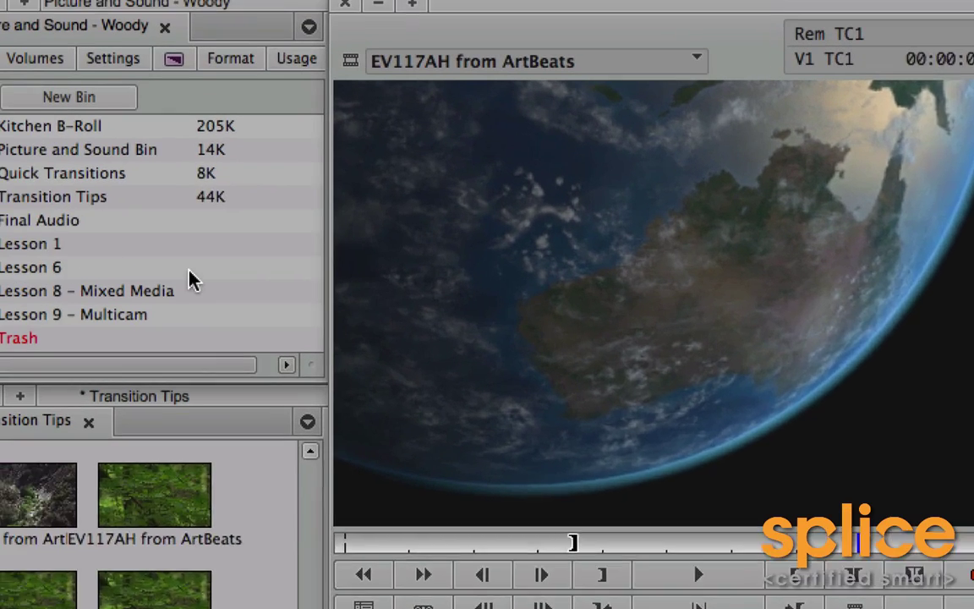
# Step: Show the project's bin list and select the Quick Transitions bin
pyautogui.click(220, 289)
pyautogui.click(36, 196)
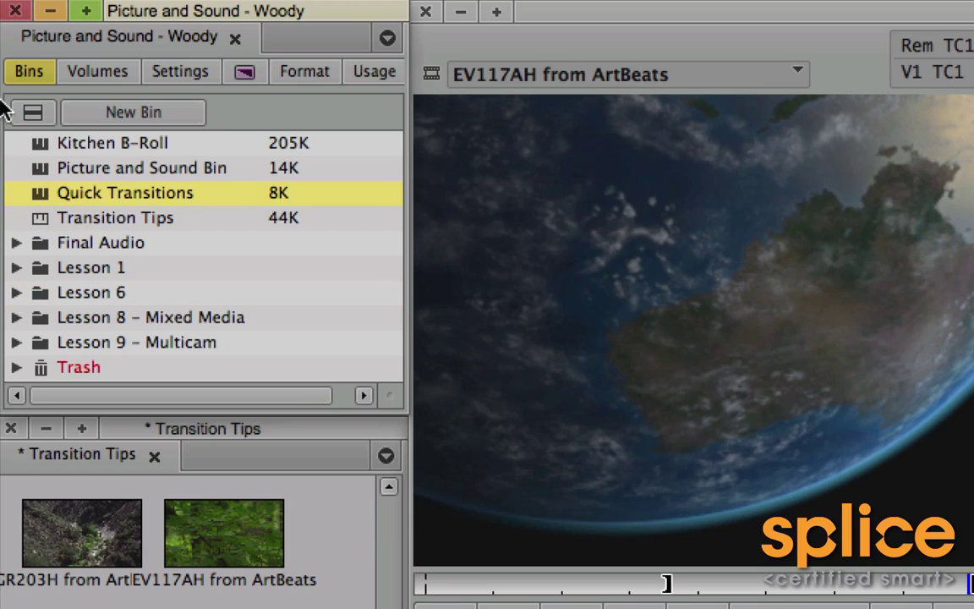